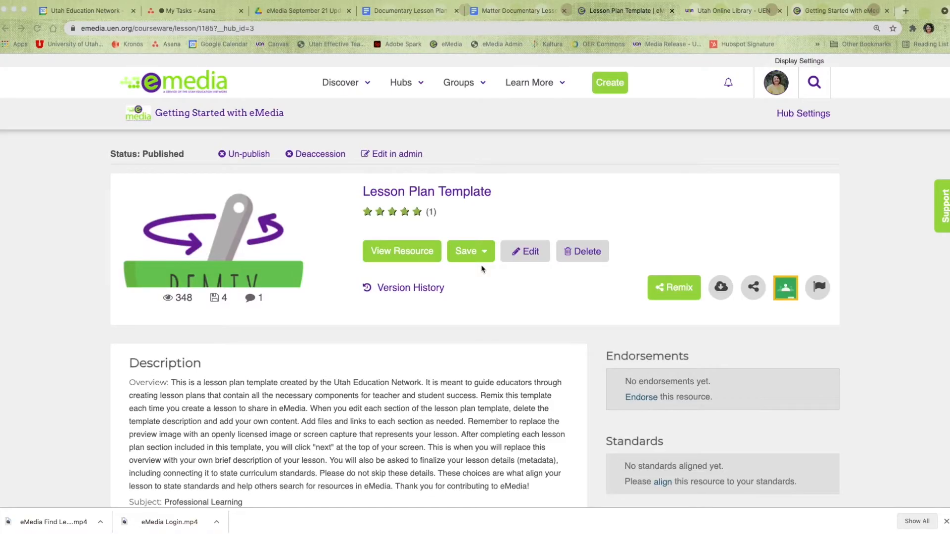
# Open the Lesson Plan Template resource and review its overview and section descriptions, from Summary through the numbered steps
pyautogui.click(397, 255)
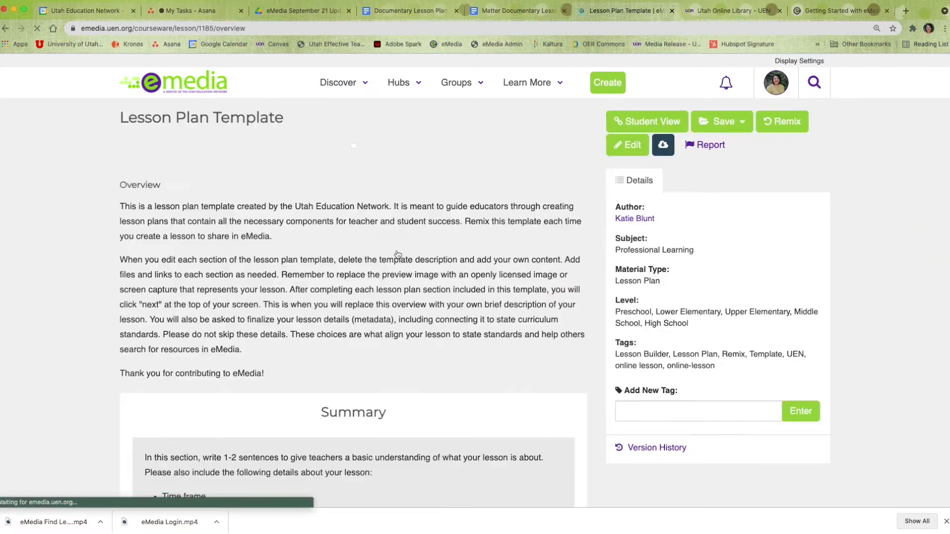
pyautogui.scroll(-8, 557, 298)
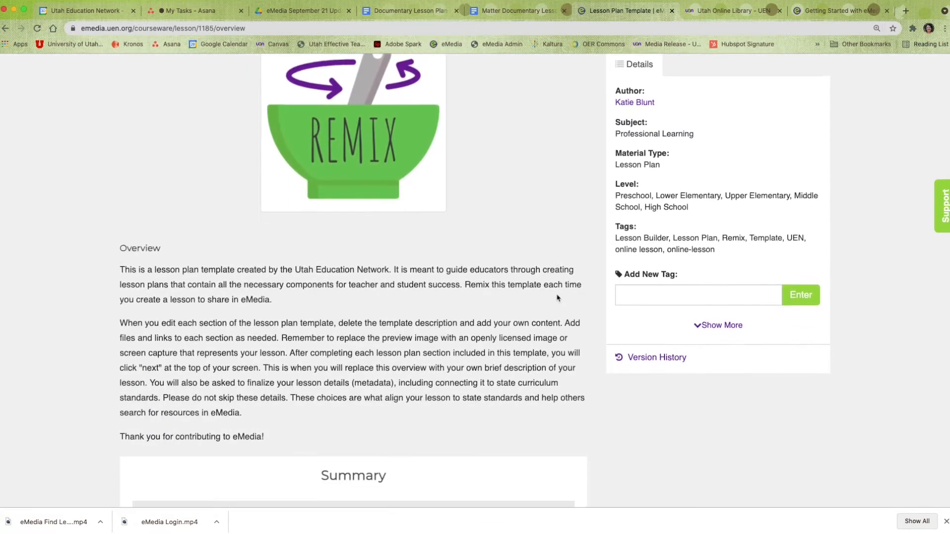
pyautogui.scroll(-8, 556, 298)
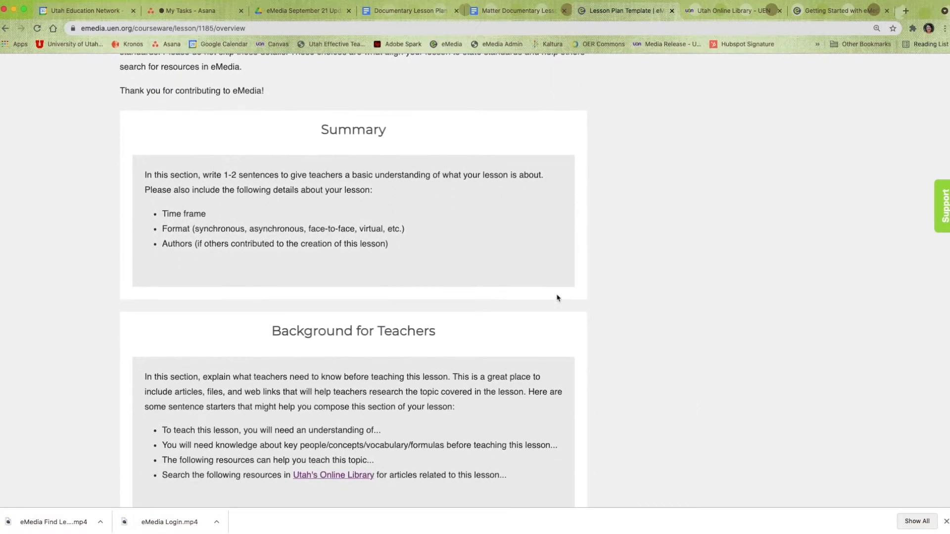
pyautogui.scroll(-8, 558, 298)
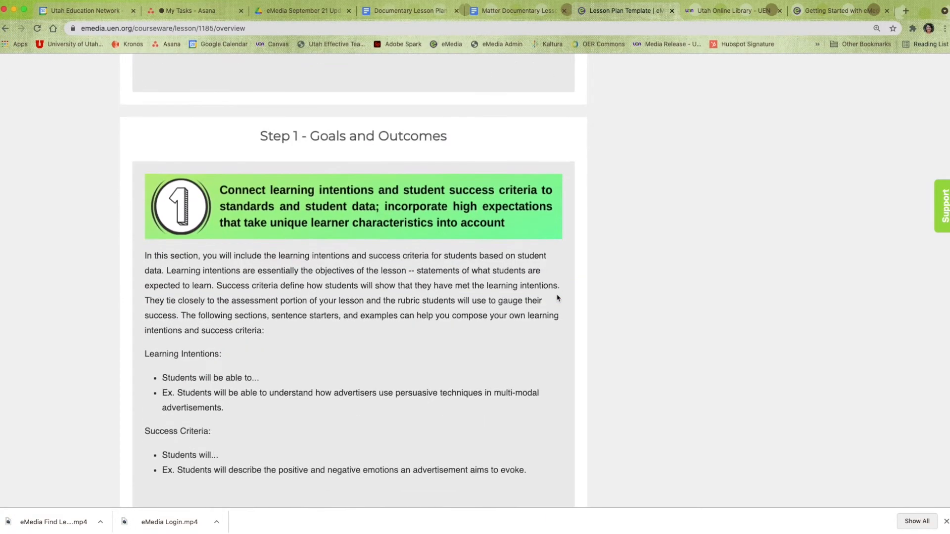
pyautogui.scroll(-10, 557, 298)
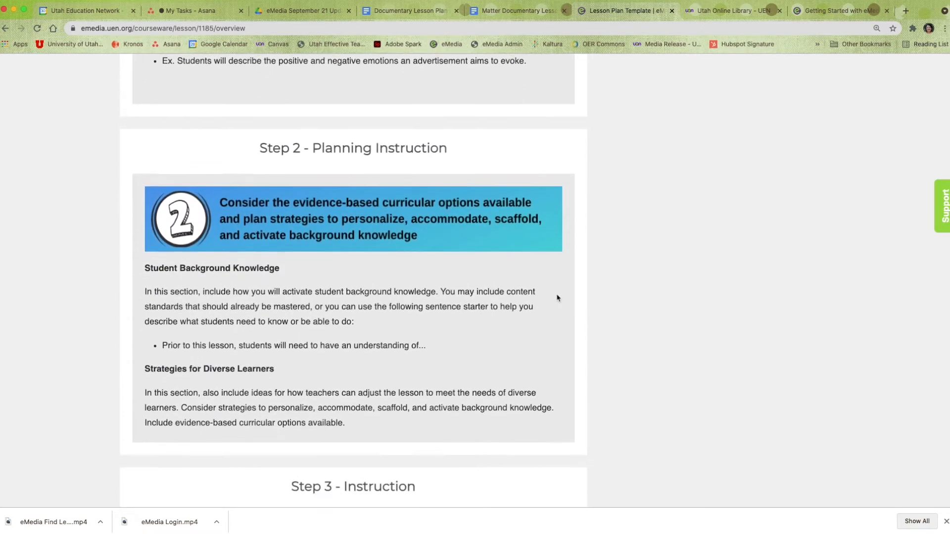
pyautogui.scroll(-8, 557, 298)
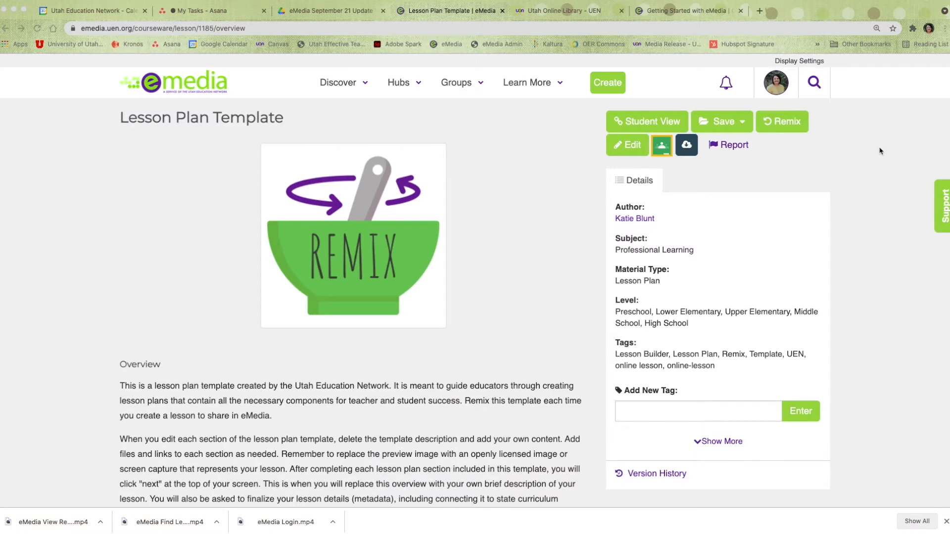
# Remix the Lesson Plan Template and title the new copy "Matter Documentary Lesson Plan"
pyautogui.click(785, 126)
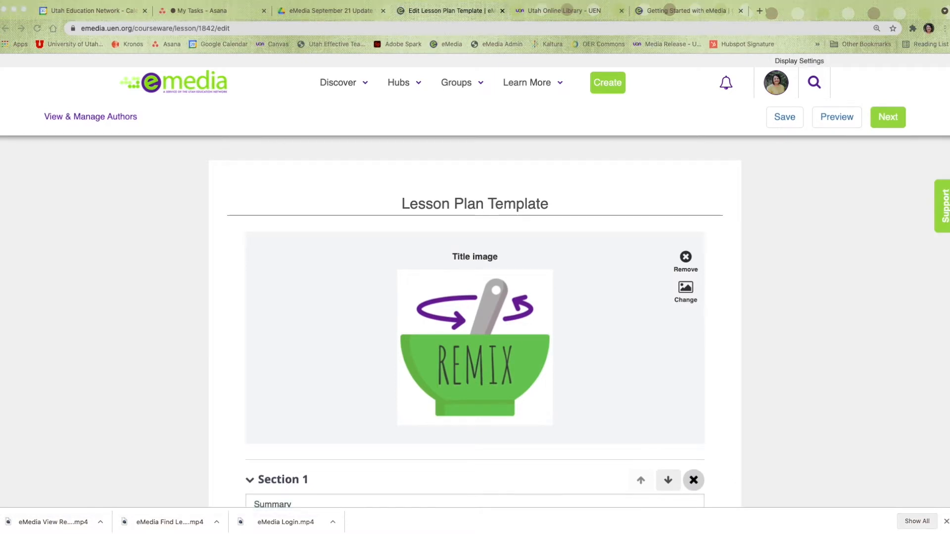
pyautogui.click(500, 209)
pyautogui.tripleClick(500, 209)
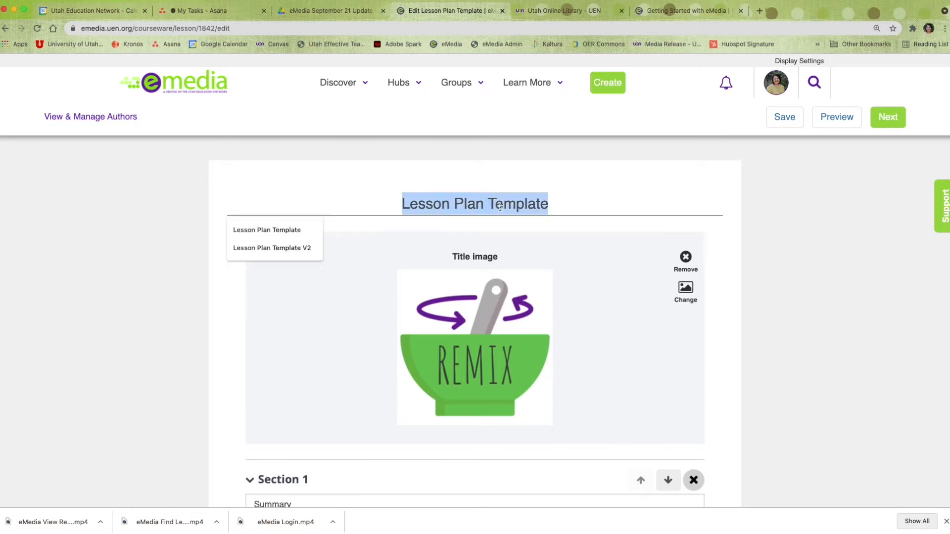
pyautogui.write('Matter Documentary Lesson Plan')
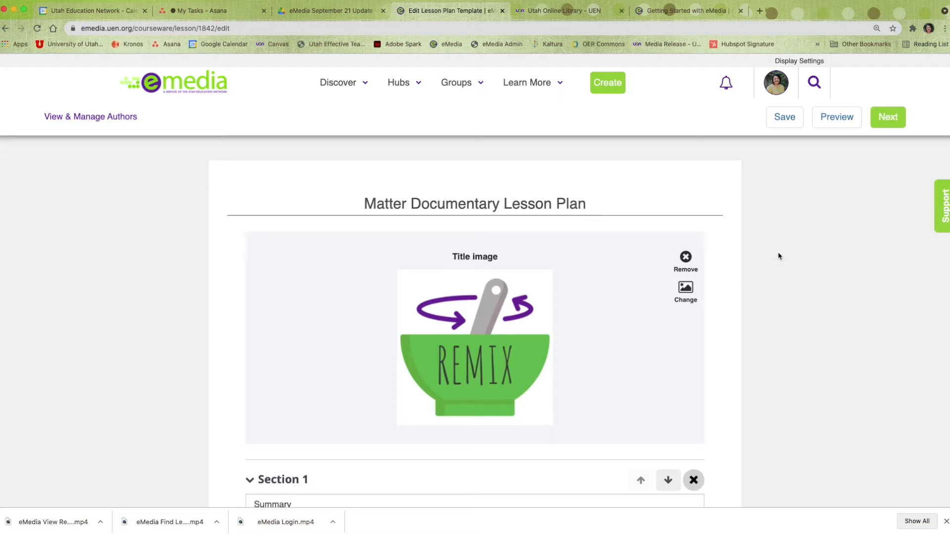
# Replace the title image with the desktop file "Screen Shot 2021-04-30 at 12.41.48 PM"
pyautogui.scroll(-3, 717, 292)
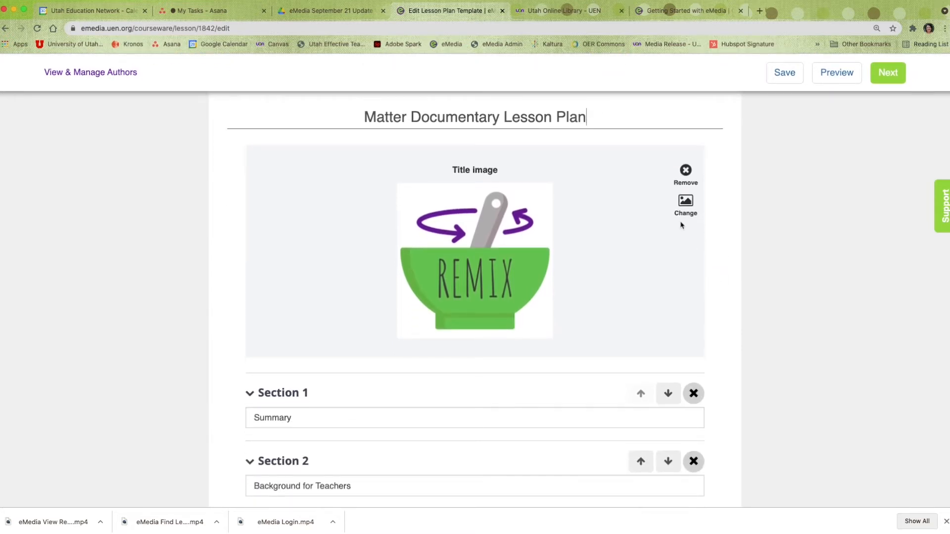
pyautogui.click(685, 202)
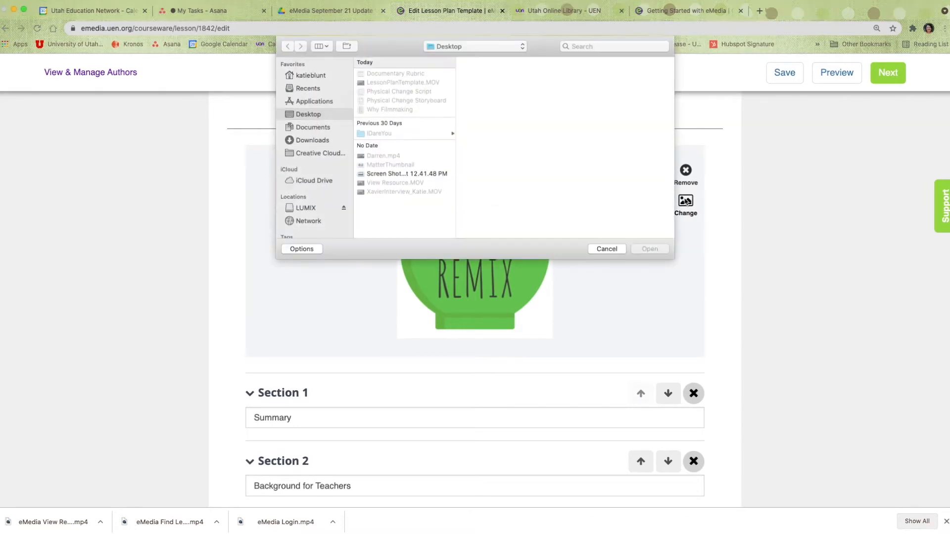
pyautogui.click(431, 175)
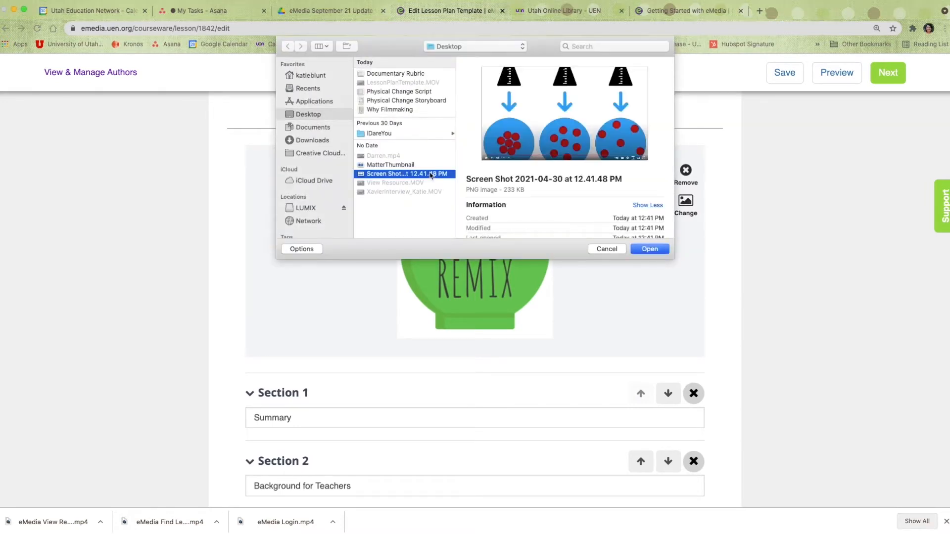
pyautogui.click(649, 249)
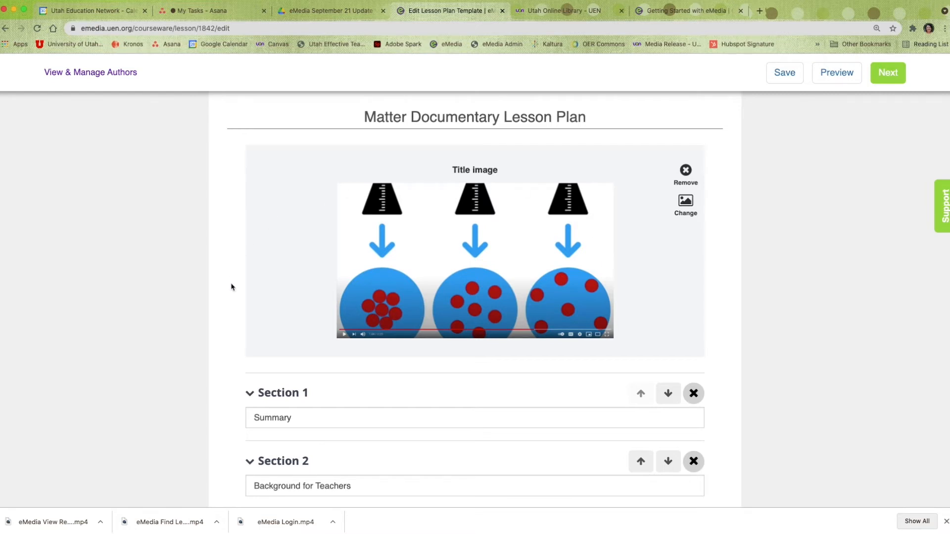
# Replace all placeholder content in Section 1, Summary, with the copied matter filmmaking lesson summary, and save the lesson
pyautogui.scroll(-5, 231, 287)
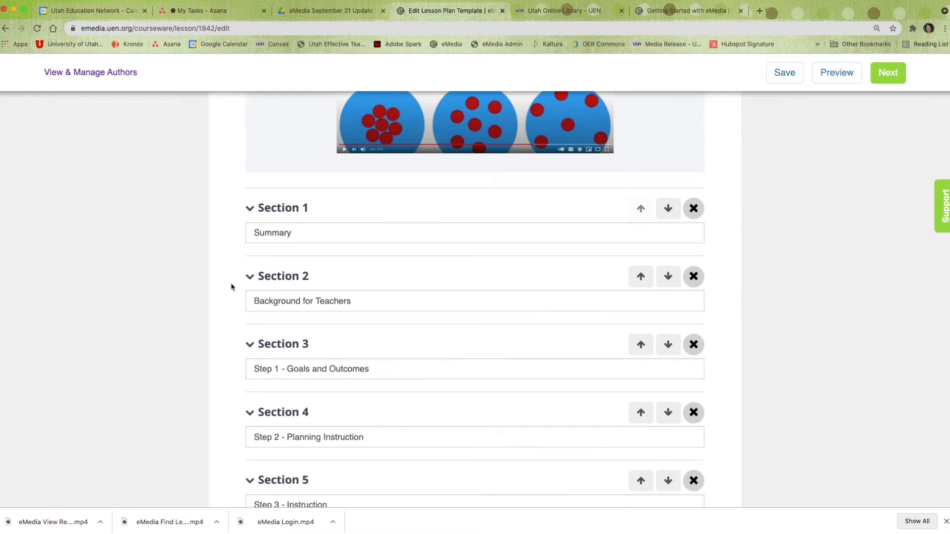
pyautogui.scroll(-2, 231, 287)
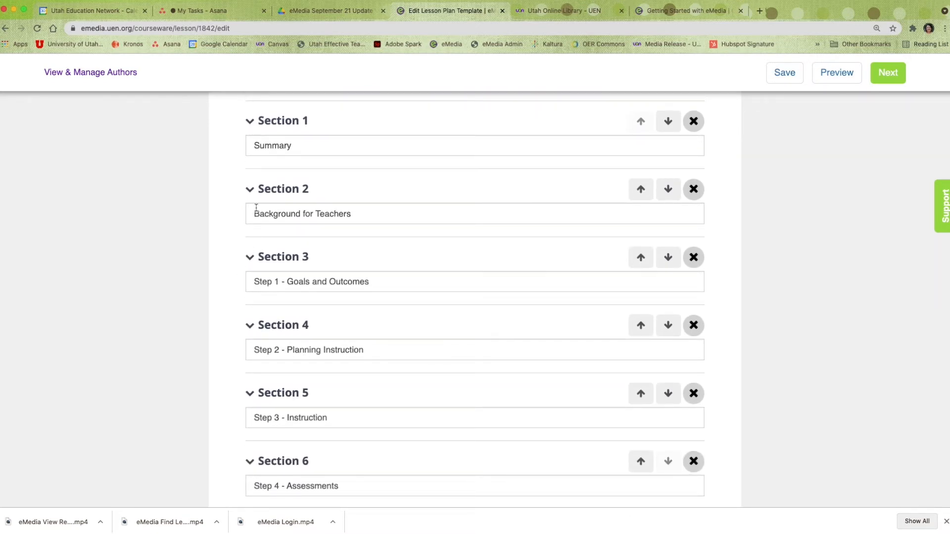
pyautogui.click(250, 121)
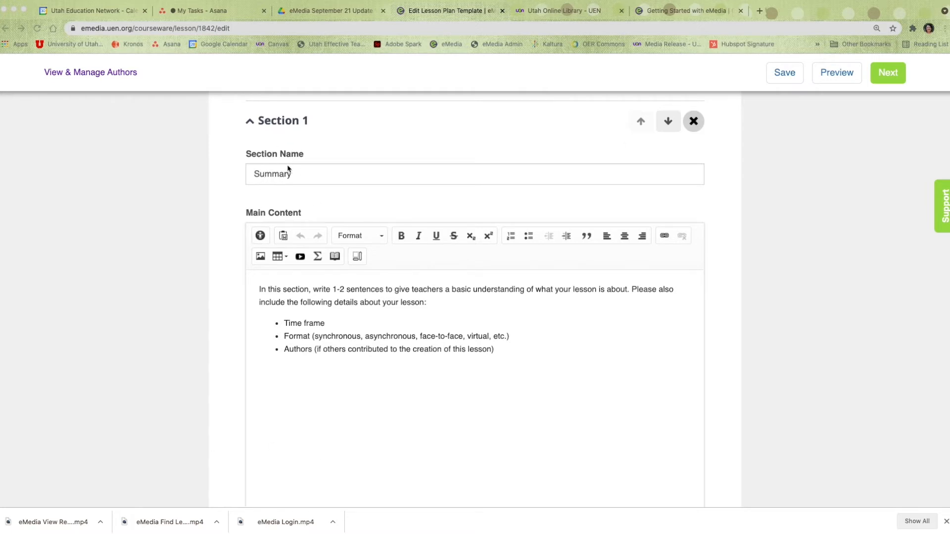
pyautogui.doubleClick(303, 292)
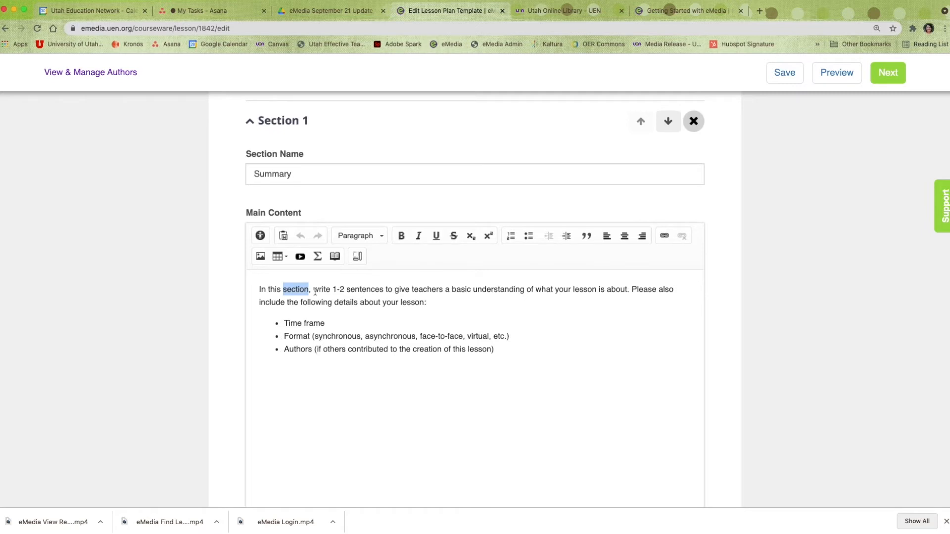
pyautogui.press('super+a')
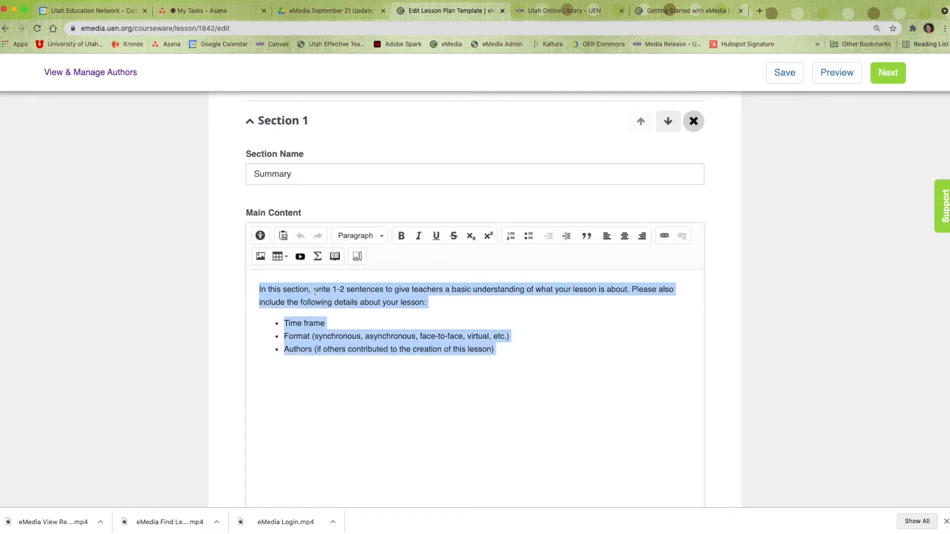
pyautogui.press('super+v')
pyautogui.scroll(3, 319, 292)
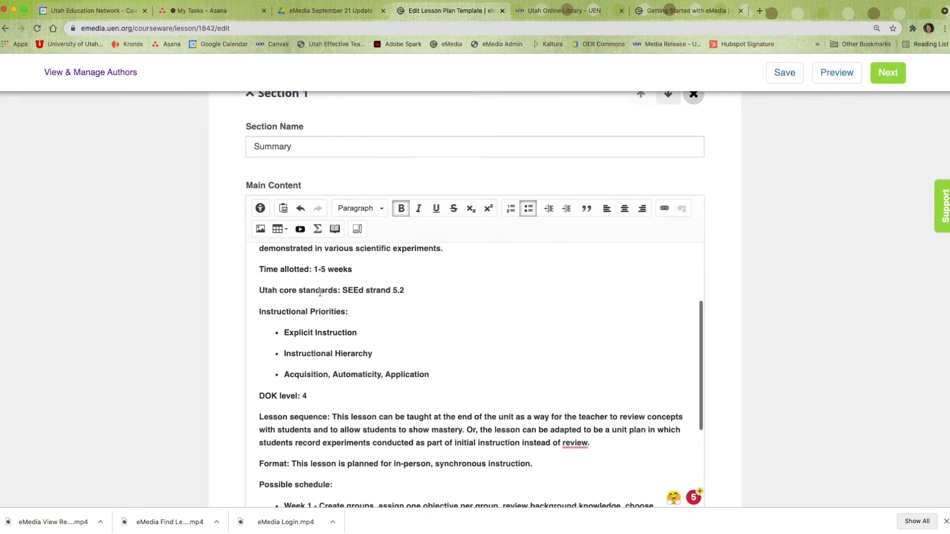
pyautogui.scroll(3, 320, 292)
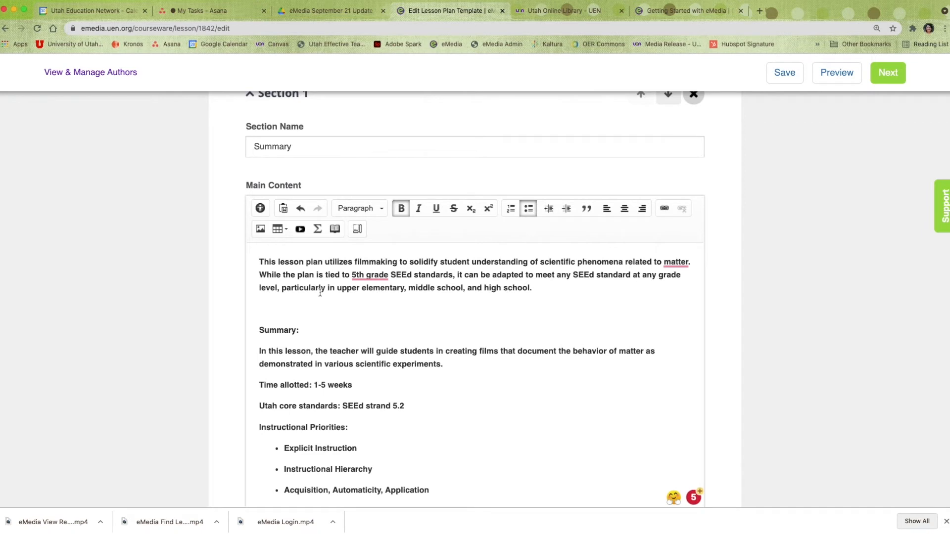
pyautogui.click(787, 73)
# Replace the Section 2 Background for Teachers placeholder with the filmmaking background text, including the SEEd strand 5.2, OER textbook and film festival links
pyautogui.scroll(-10, 808, 299)
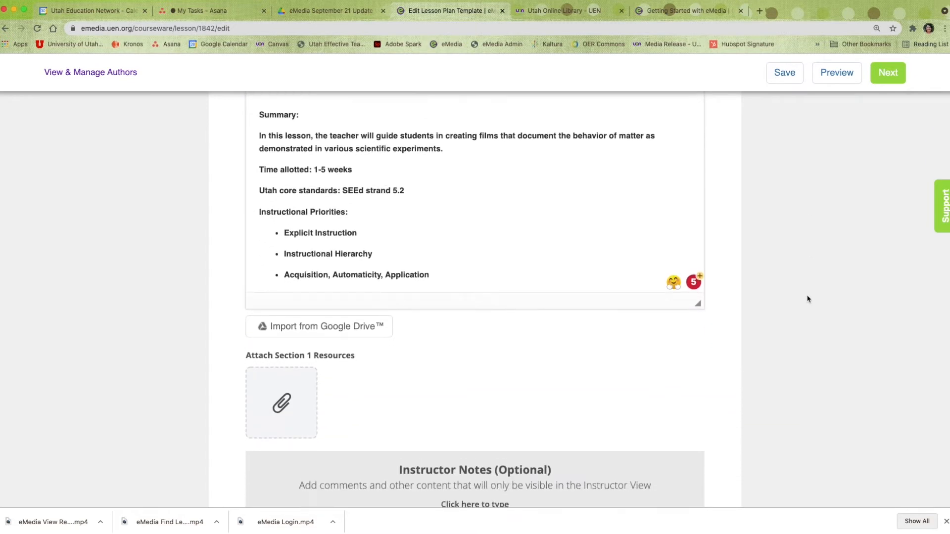
pyautogui.scroll(-5, 807, 298)
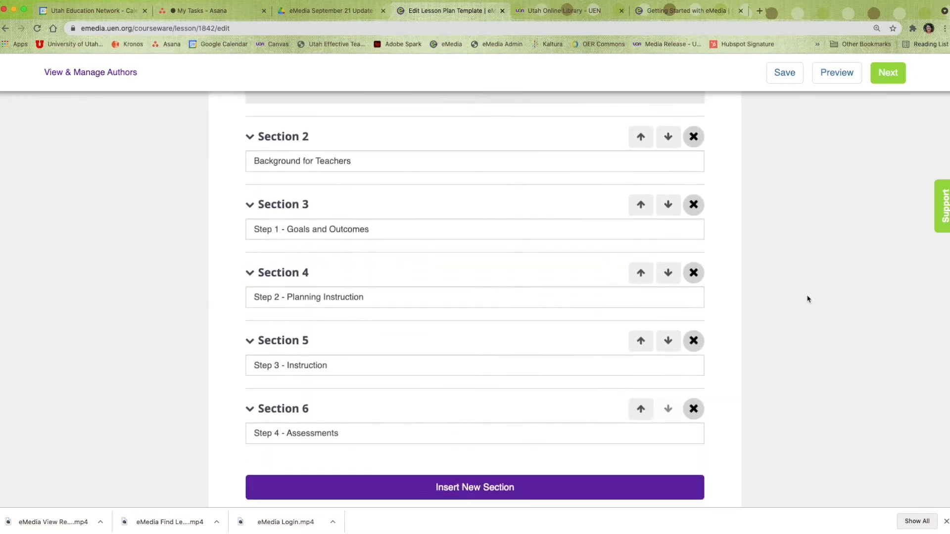
pyautogui.click(263, 122)
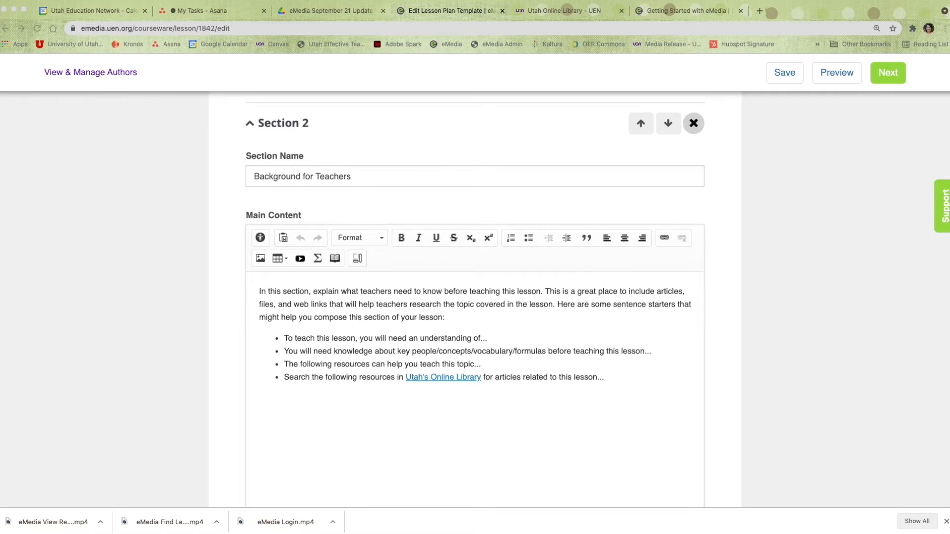
pyautogui.click(284, 299)
pyautogui.click(284, 299)
pyautogui.press('super+a')
pyautogui.write('Filmmaking can seem like a daunting project the first couple times it is done in the classroom. Consider starting with a smaller, more simple project first so that the students can get used to the basics of iMovie as well as the planning process and filming techniques. In the end, filmmaking is worth the time and effort because filmmaking in the classroom increases student engagement and learning. The following graphic attached at the bottom of this section helps explain this. To teach this lesson you will need an understanding of properties and changes of matter. The following resources can help you teach this topic: 5th Grade SEEd strand 5.2 on UEN Utah OER Textbook for 5th Grade SEEd For more information about filmmaking, visit the Canyons District Film Festival website.')
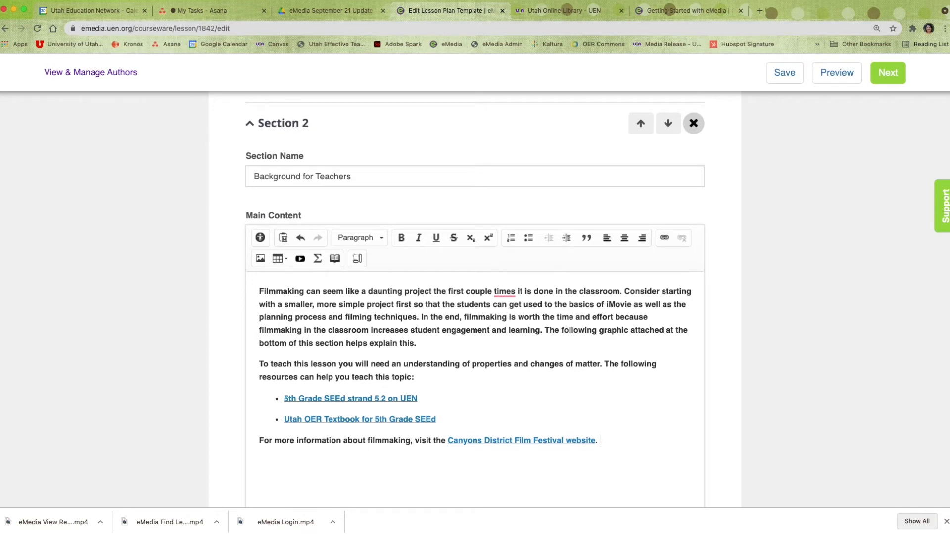
# Replace the placeholder text below the banner in Section 3, Goals and Outcomes, with the copied matter learning intentions and success criteria
pyautogui.scroll(-10, 431, 294)
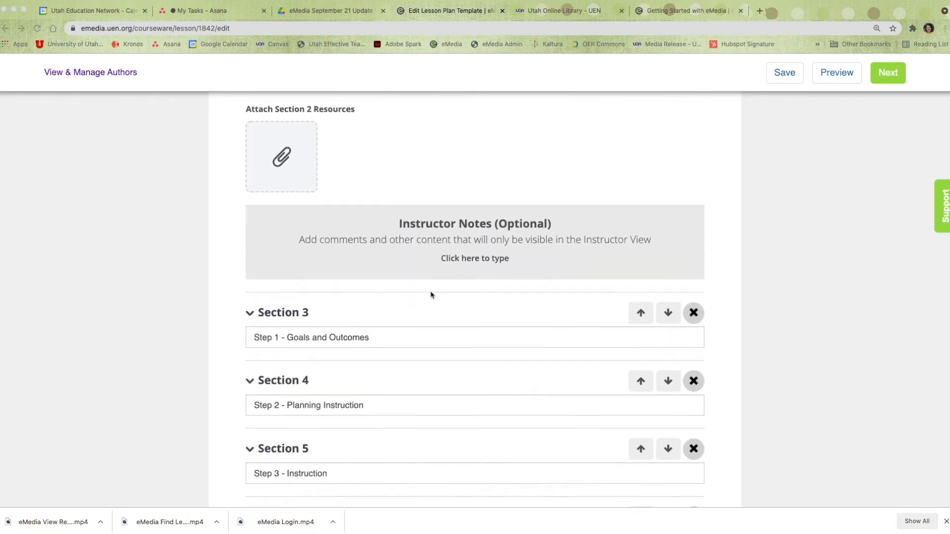
pyautogui.click(250, 235)
pyautogui.scroll(-3, 251, 236)
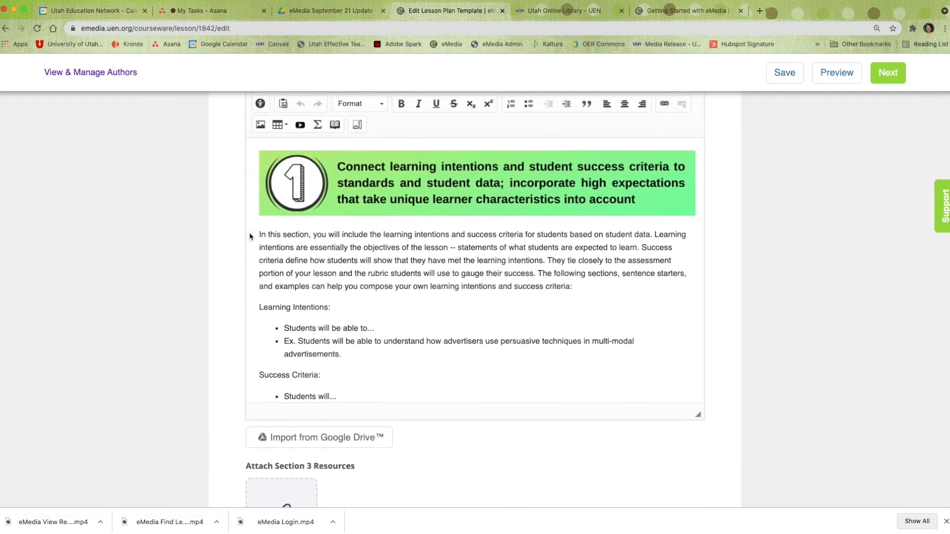
pyautogui.moveTo(257, 229); pyautogui.dragTo(385, 422)
pyautogui.press('super+v')
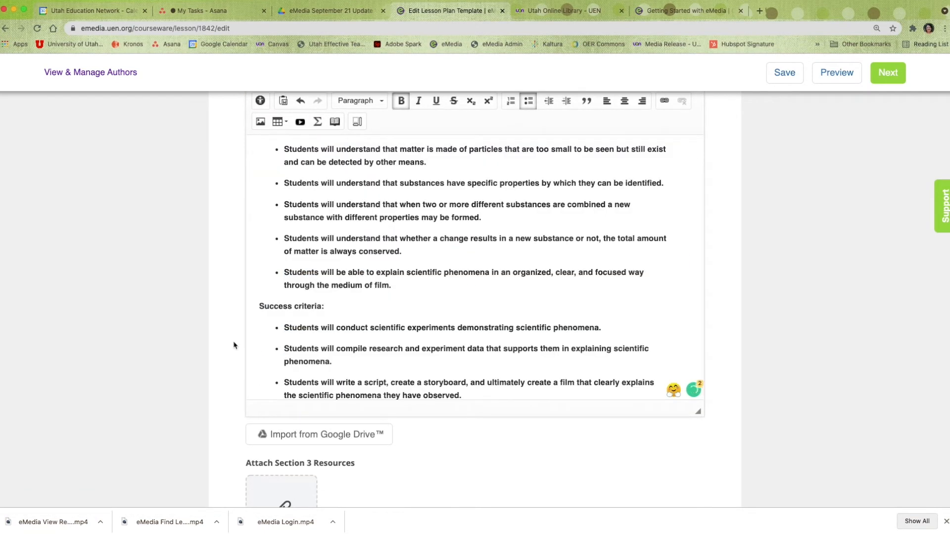
# Replace the Section 4 Planning Instruction text below the banner with the student background knowledge content on properties and changes of matter
pyautogui.scroll(-10, 233, 343)
pyautogui.click(250, 230)
pyautogui.scroll(-4, 215, 335)
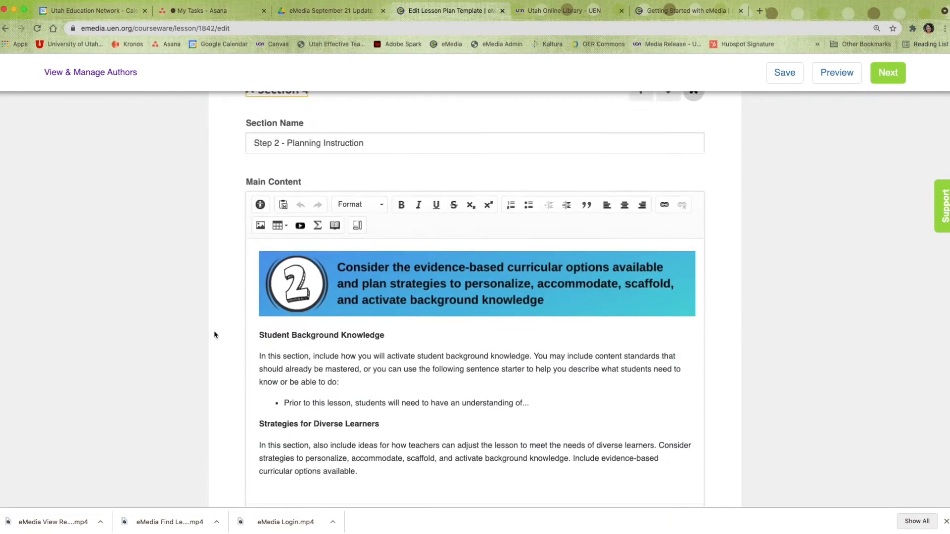
pyautogui.moveTo(257, 286); pyautogui.dragTo(338, 449)
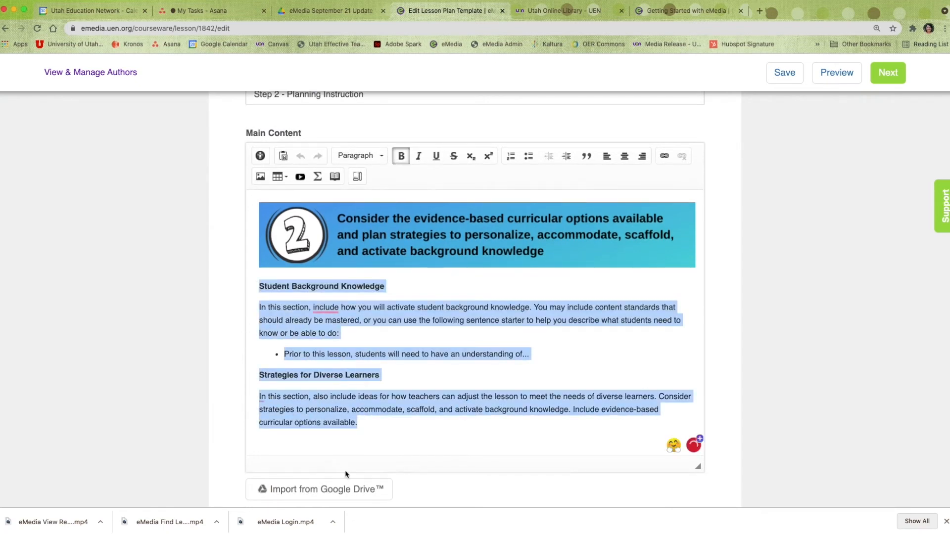
pyautogui.write('Student background knowledge Students will need to have an understanding of the properties and changes of matter as outlined in SEEd strand 5.2. Strategies for diverse learners The lesson progresses, the teacher can use the scripts and storyboards generated to gage student understanding and offer additional support or extension opportunities as appropriate. It may be necessary to offer additional scaffolds for groups that need it, including more direct assistance and modeling of experiment procedures. In some cases, it may be necessary for the teacher to conduct an experiment, rather than the students themselves, while the students film and gather data. The Slides and Nearpod resources list earlier in this plan provide questions, scenarios, and images intended to activate background knowledge. The lesson could be personalized by allowing students to choose various styles of filmmaking to employ. Discussions about digital citizenship and media literacy can and should be part of the filmmaking process as well, particularly for students who struggle with the concepts of safe posting, copyright, and source citation, or if these concepts have not yet been introduced to the students.')
# Replace the placeholder content in Section 6, Assessments, with the copied assessment text about scripts, storyboards, documentaries and the rubric
pyautogui.scroll(-3, 191, 373)
pyautogui.scroll(-8, 191, 374)
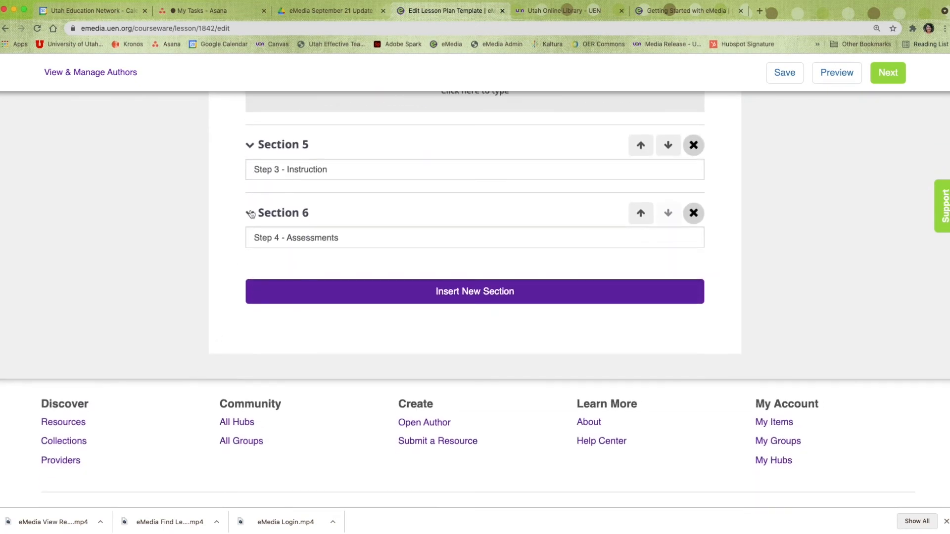
pyautogui.click(250, 214)
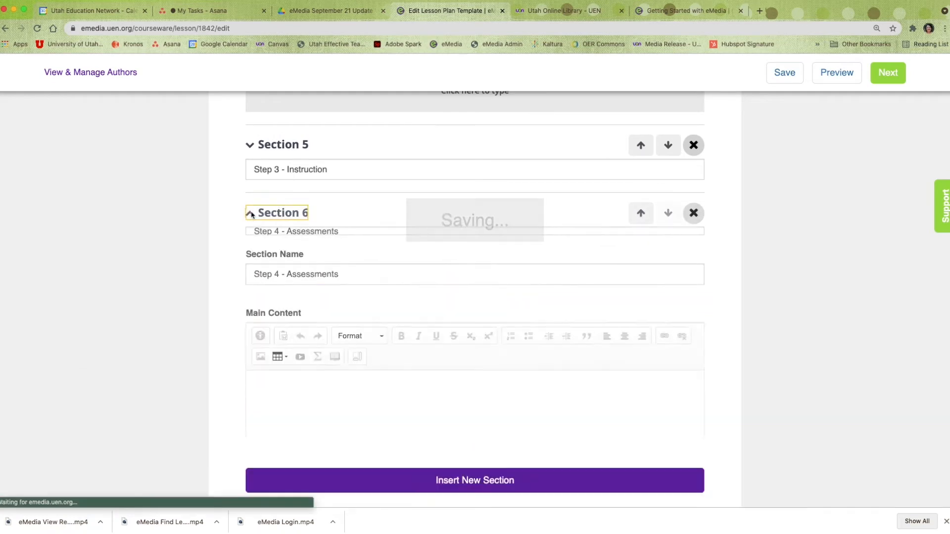
pyautogui.scroll(-5, 216, 311)
pyautogui.click(256, 249)
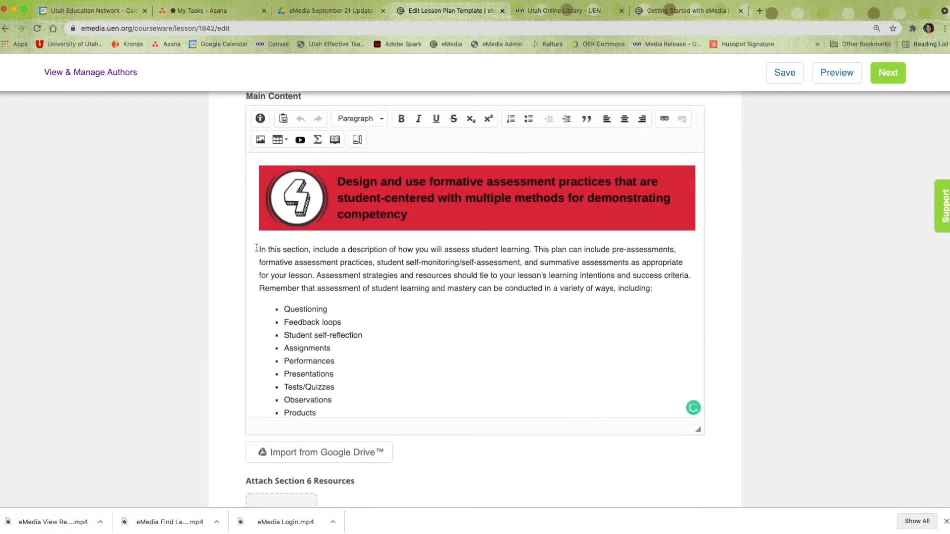
pyautogui.press('super+a')
pyautogui.press('super+v')
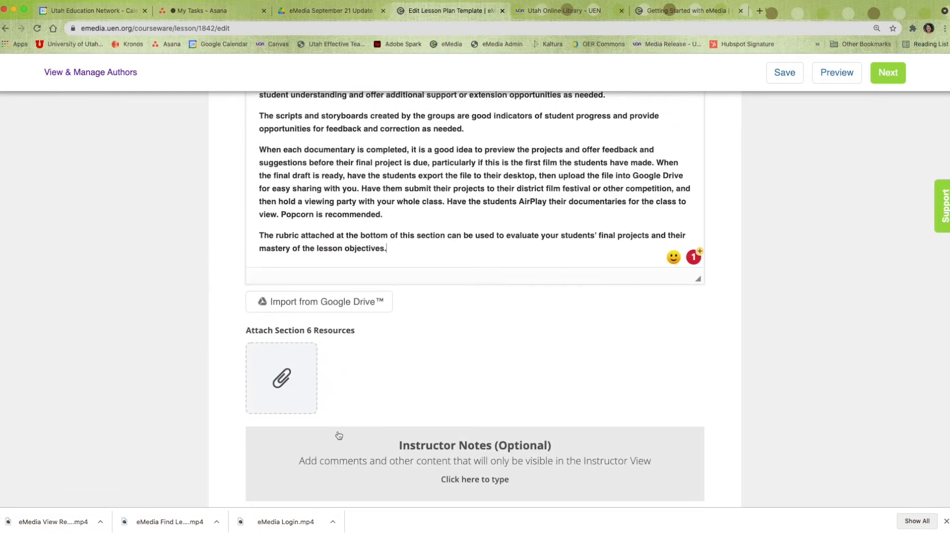
# Attach the Documentary Rubric file from the Desktop to the Section 6 resources
pyautogui.click(281, 379)
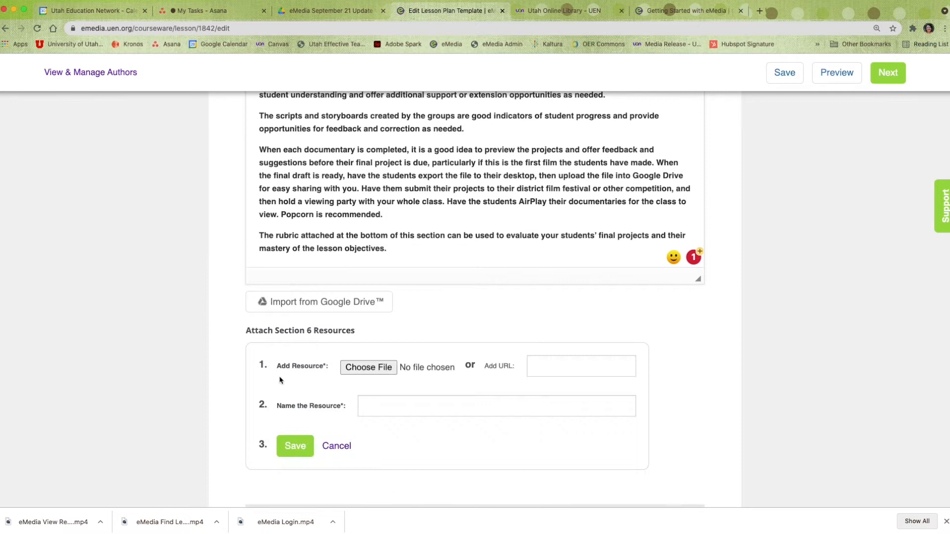
pyautogui.click(381, 372)
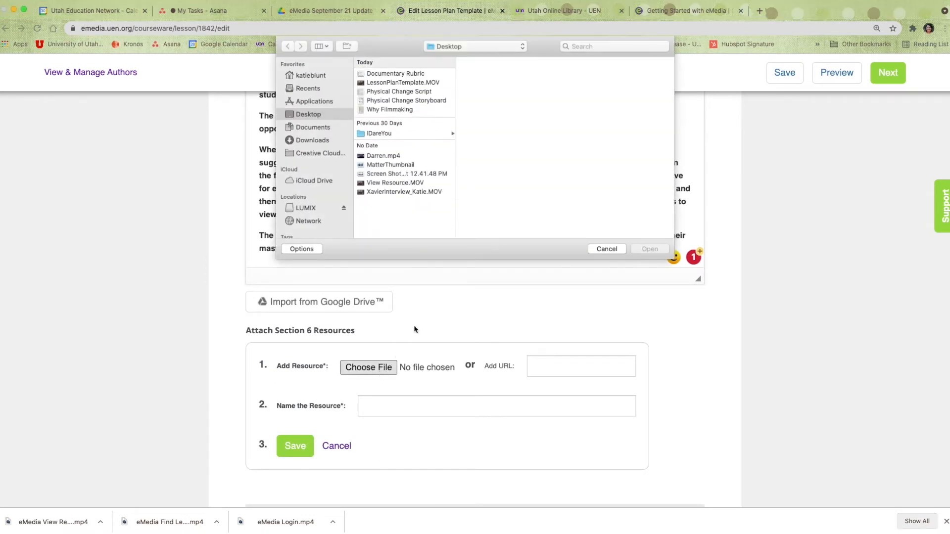
pyautogui.click(417, 74)
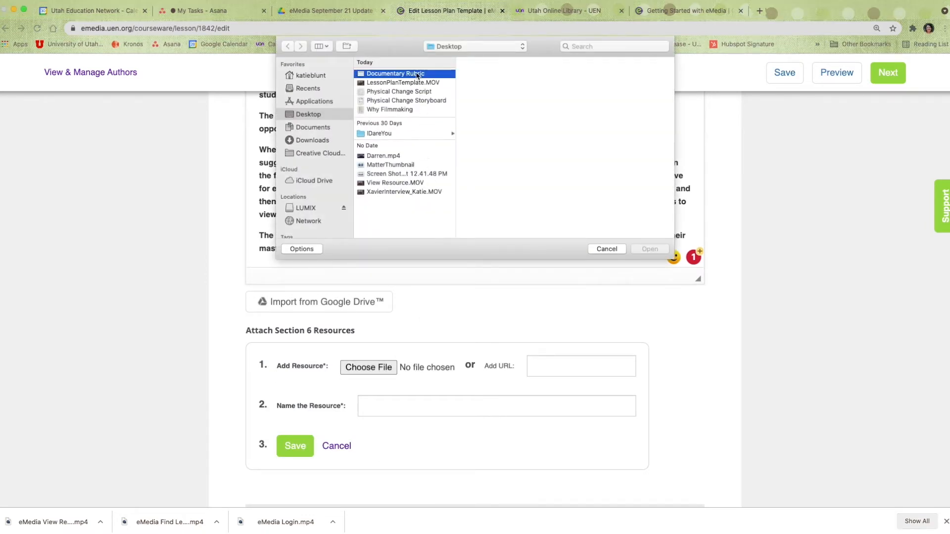
pyautogui.click(650, 249)
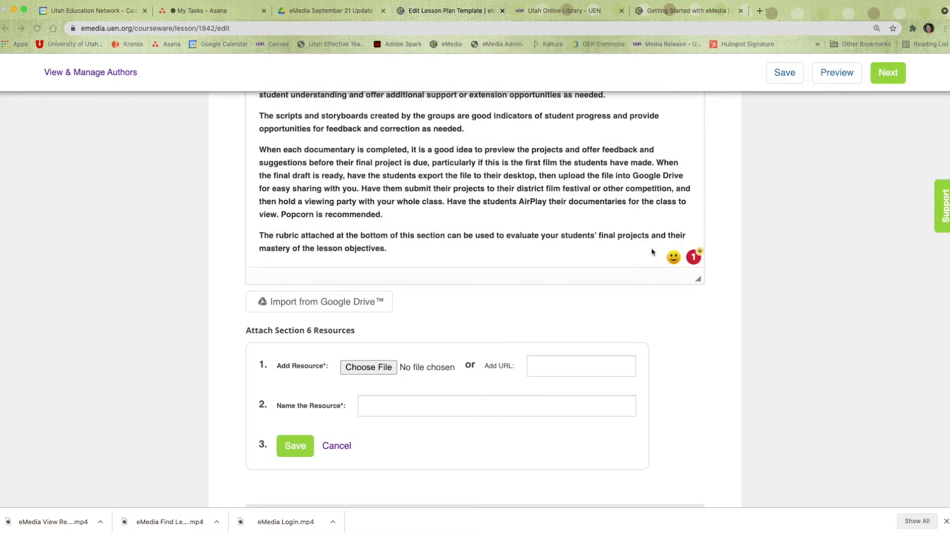
pyautogui.click(296, 447)
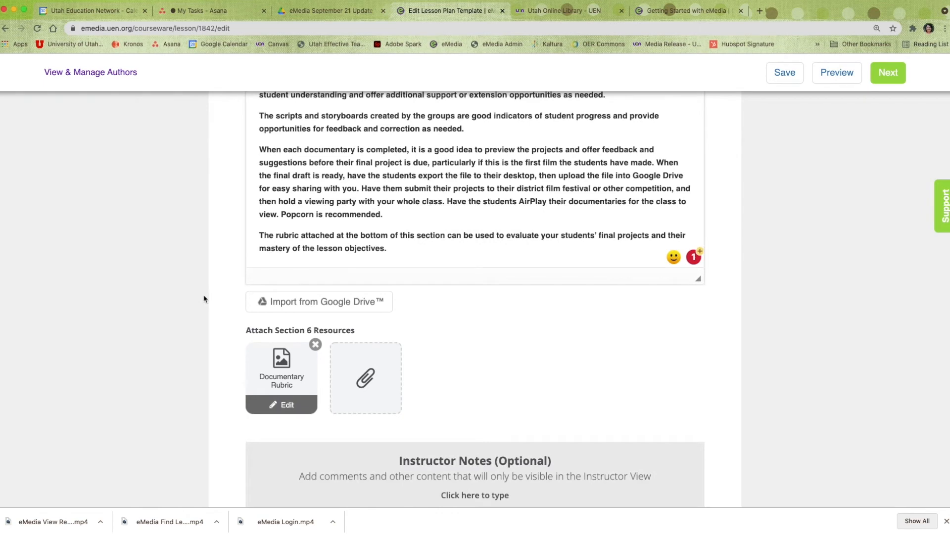
# Expand Section 5, Step 3 - Instruction, and delete the placeholder text and example lists below its banner
pyautogui.scroll(7, 203, 299)
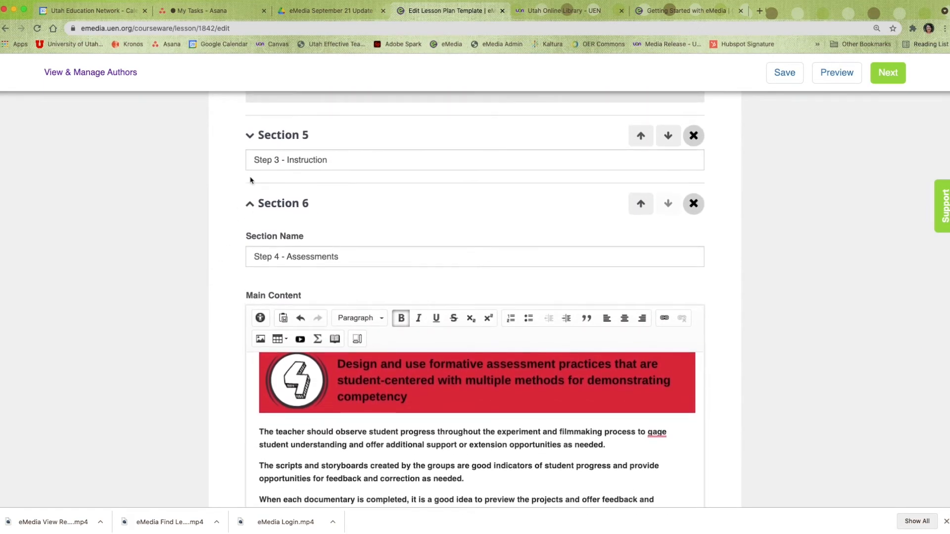
pyautogui.click(250, 136)
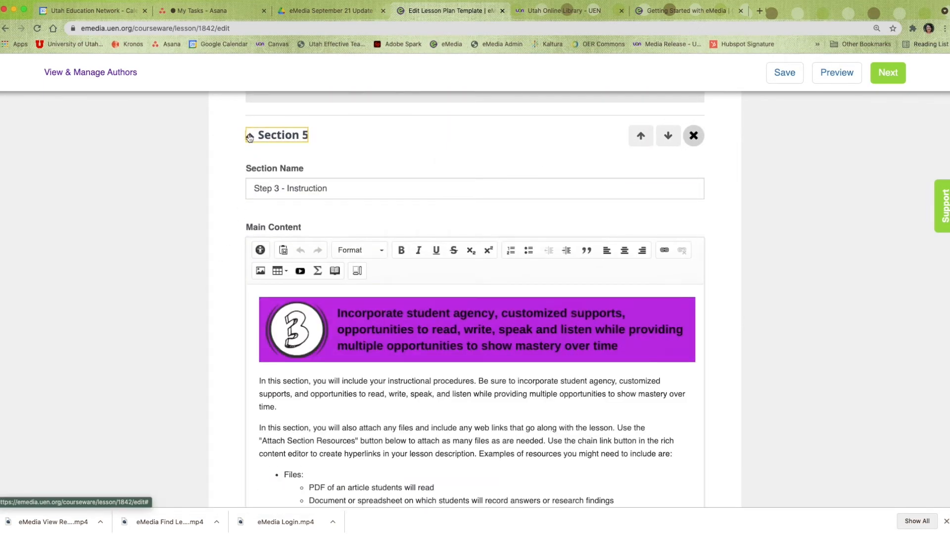
pyautogui.scroll(-3, 220, 251)
pyautogui.click(256, 251)
pyautogui.moveTo(256, 250); pyautogui.dragTo(689, 415)
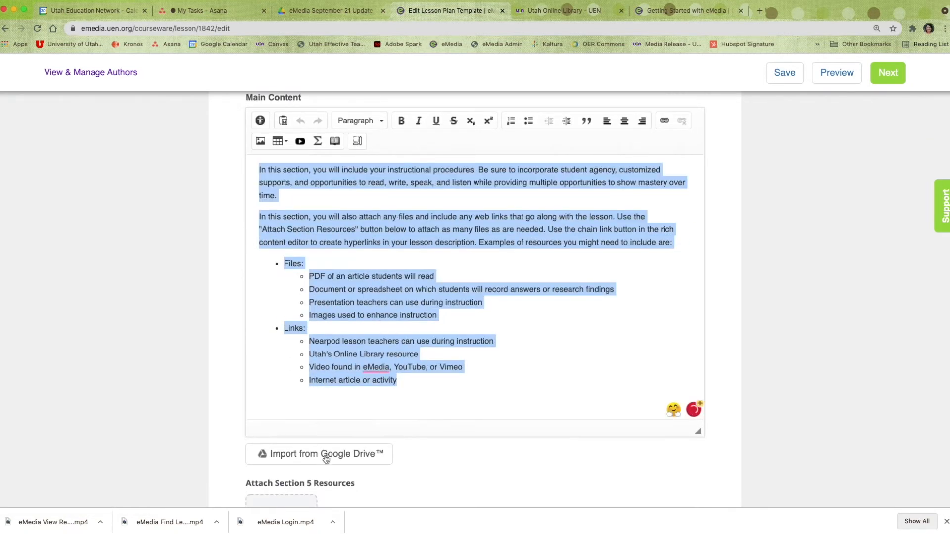
pyautogui.press('BackSpace')
# Import the Matter Documentary Lesson Plan document from Google Drive into the Section 5 main content
pyautogui.click(349, 456)
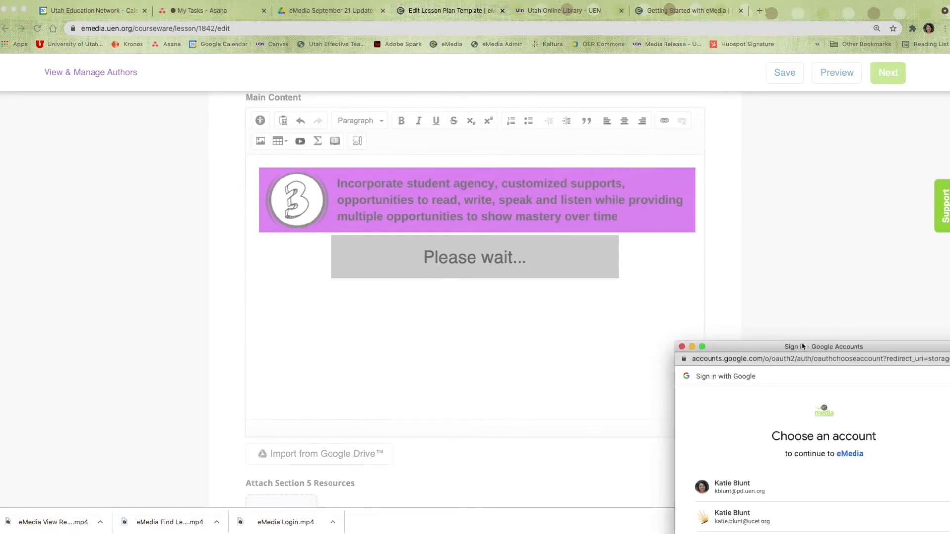
pyautogui.click(261, 140)
pyautogui.write('matter')
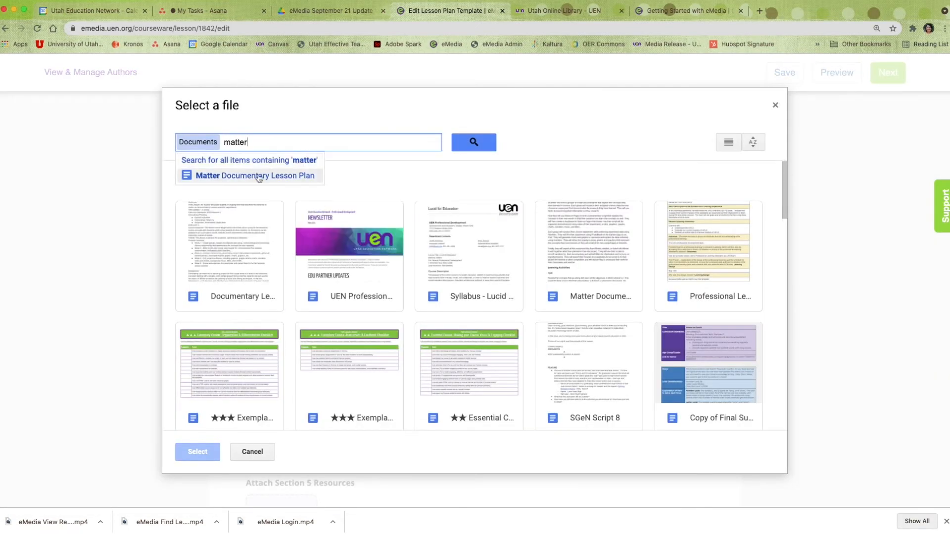
pyautogui.click(258, 176)
# Continue to the resource description and replace the Overview with a summary of the filmmaking-based matter lesson, its 5th grade SEEd standards and its adaptability to other grades
pyautogui.scroll(-10, 432, 257)
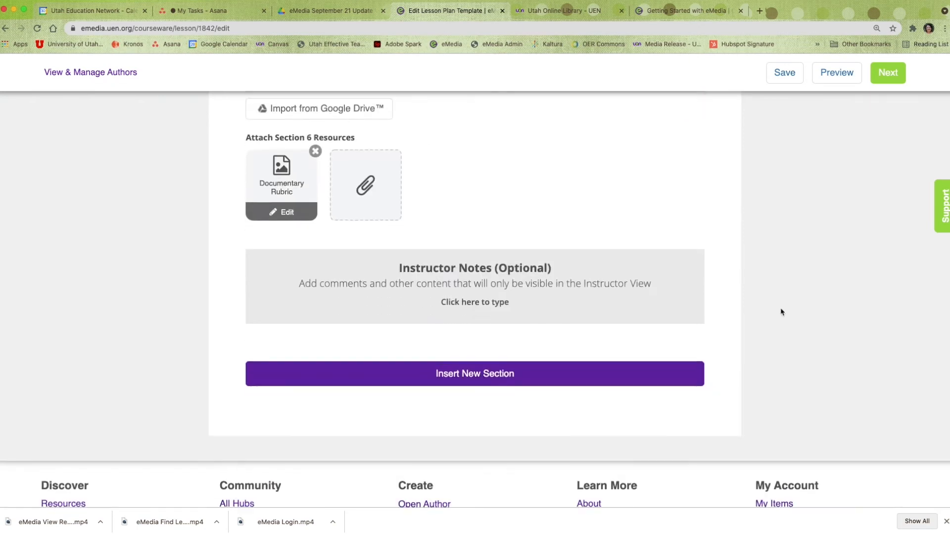
pyautogui.scroll(-2, 781, 312)
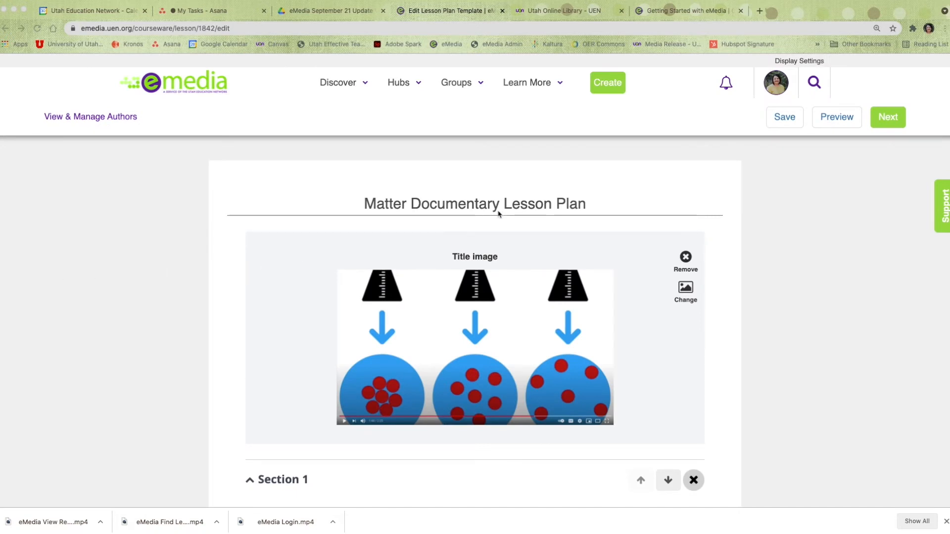
pyautogui.click(888, 119)
pyautogui.click(888, 119)
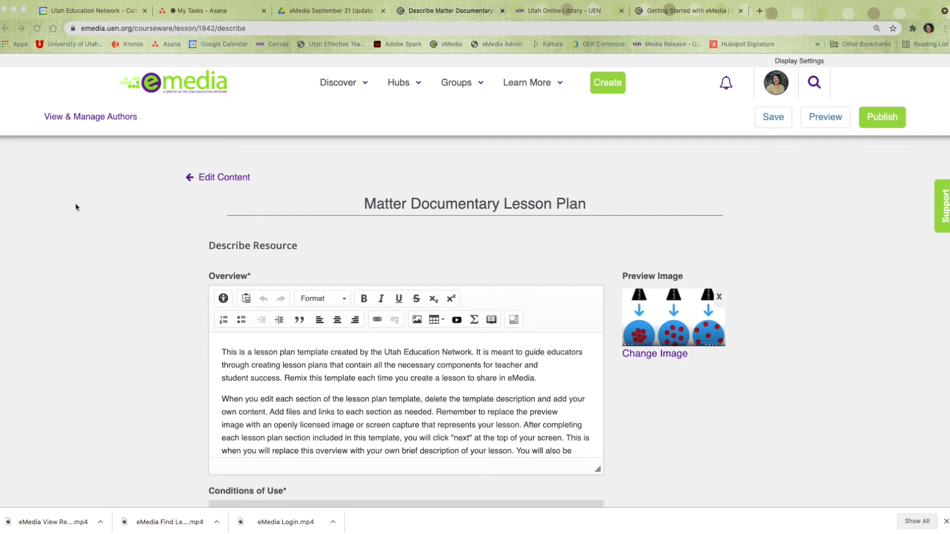
pyautogui.scroll(-3, 76, 207)
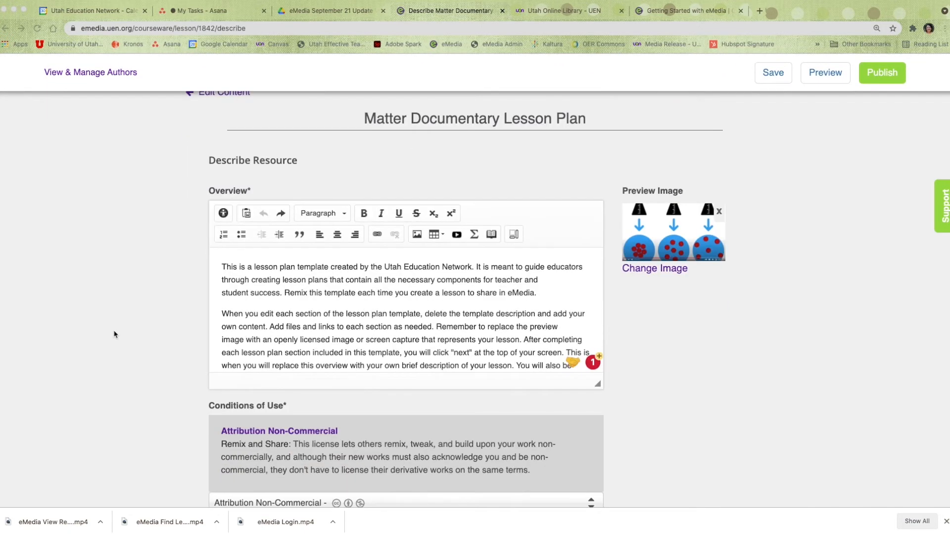
pyautogui.doubleClick(338, 280)
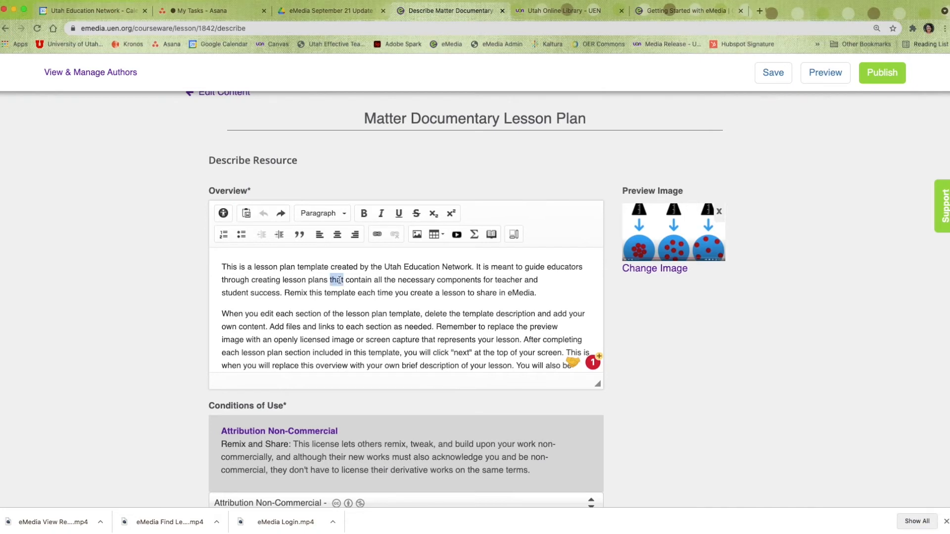
pyautogui.press('super+a')
pyautogui.write('This lesson plan utilizes filmmaking to solidify student understanding of scientific phenomena related to matter. While the plan is tied to 5th grade SEEd standards, it can be adapted to meet any SEEd standard at any grade level, particularly in upper elementary, middle school, and high school.')
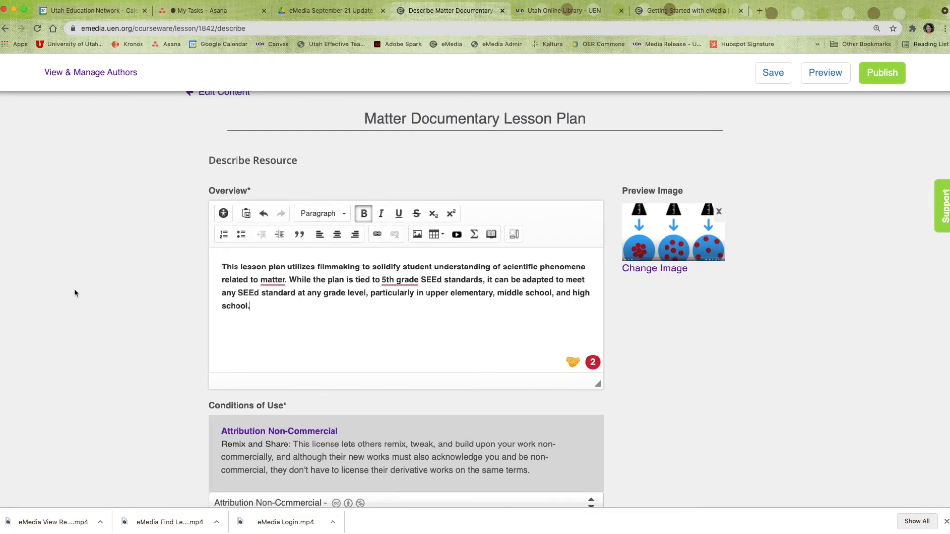
# Set the Conditions of Use license to Attribution Non-Commercial Share Alike
pyautogui.scroll(-5, 75, 293)
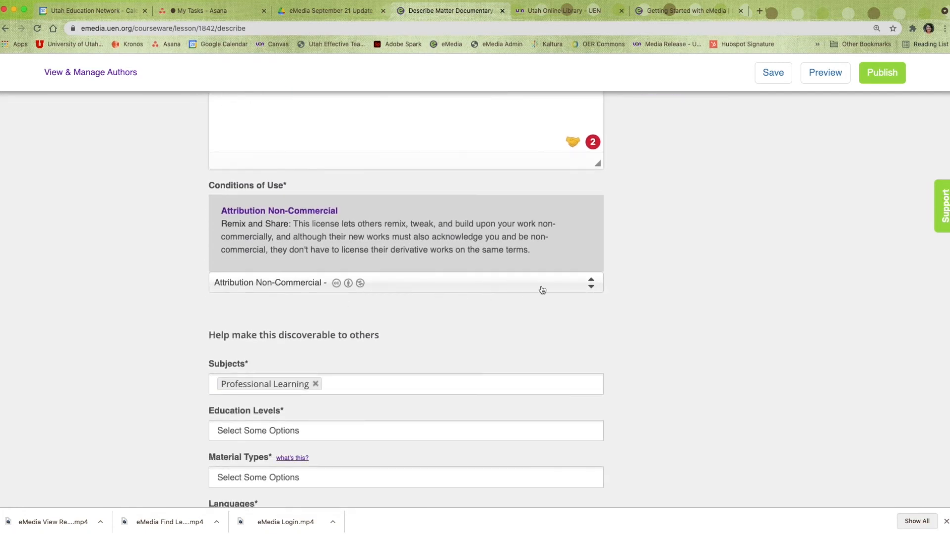
pyautogui.click(589, 285)
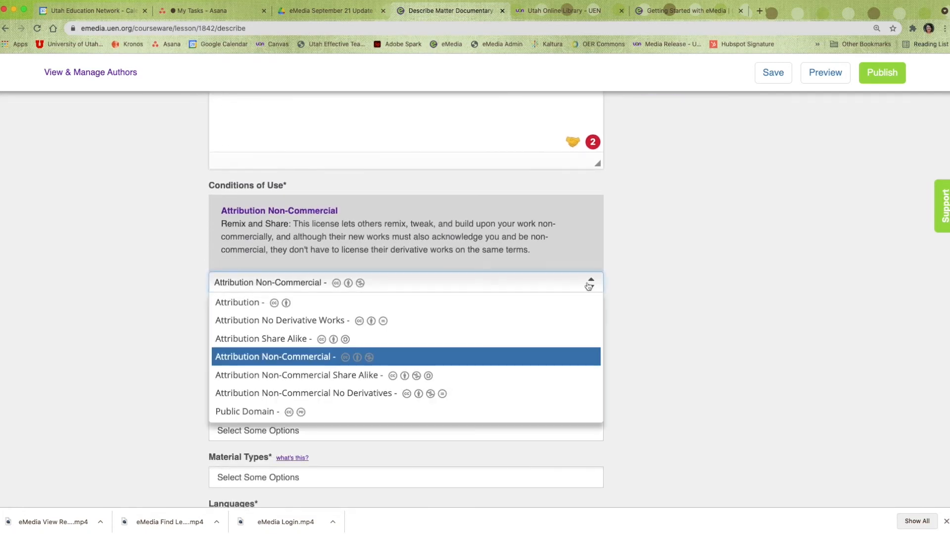
pyautogui.click(563, 376)
# Replace the Professional Learning subject with Science
pyautogui.scroll(-4, 563, 374)
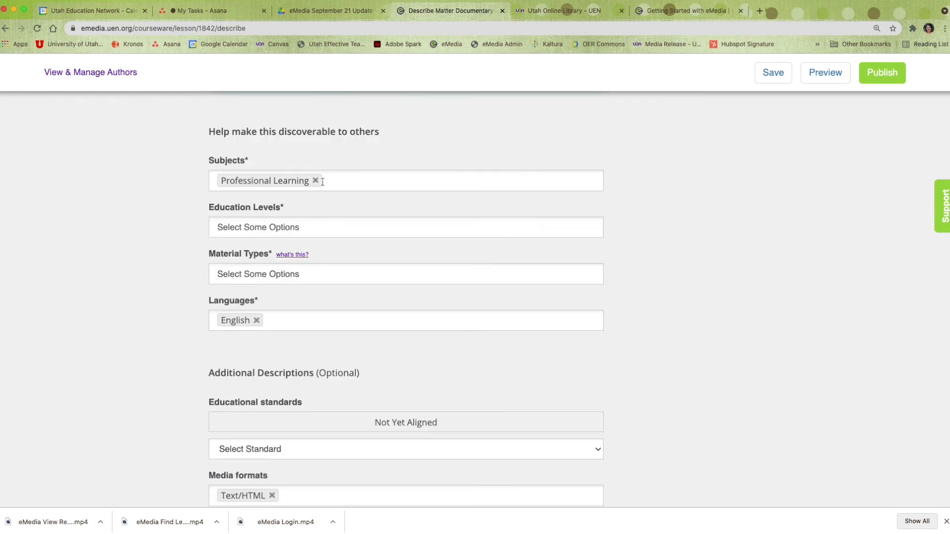
pyautogui.click(315, 181)
pyautogui.click(258, 181)
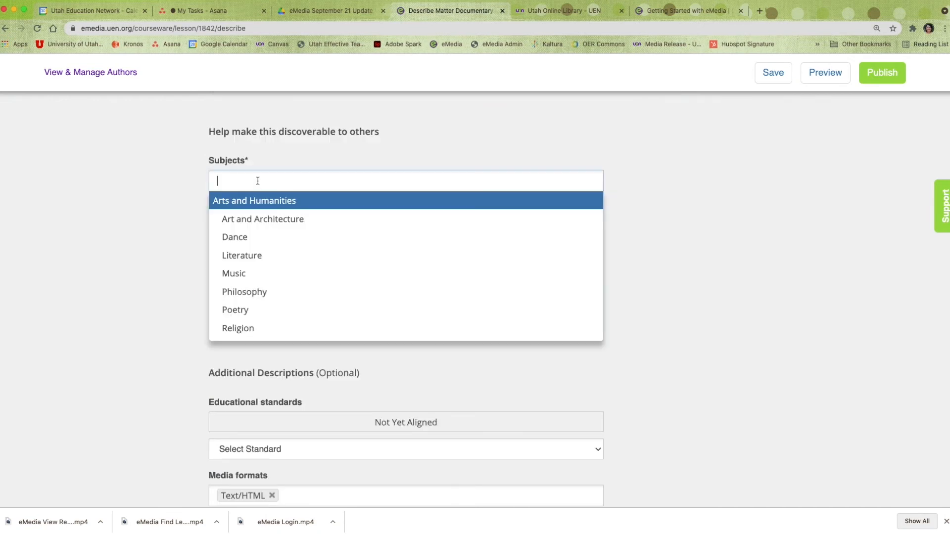
pyautogui.write('sc')
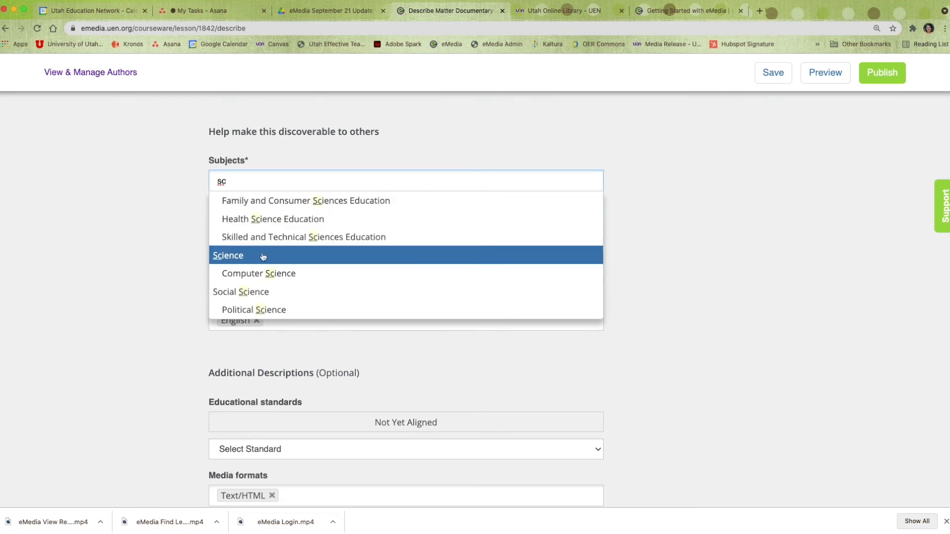
pyautogui.click(263, 256)
# Set the education level to Upper Elementary and the material type to Lesson Plan
pyautogui.click(269, 228)
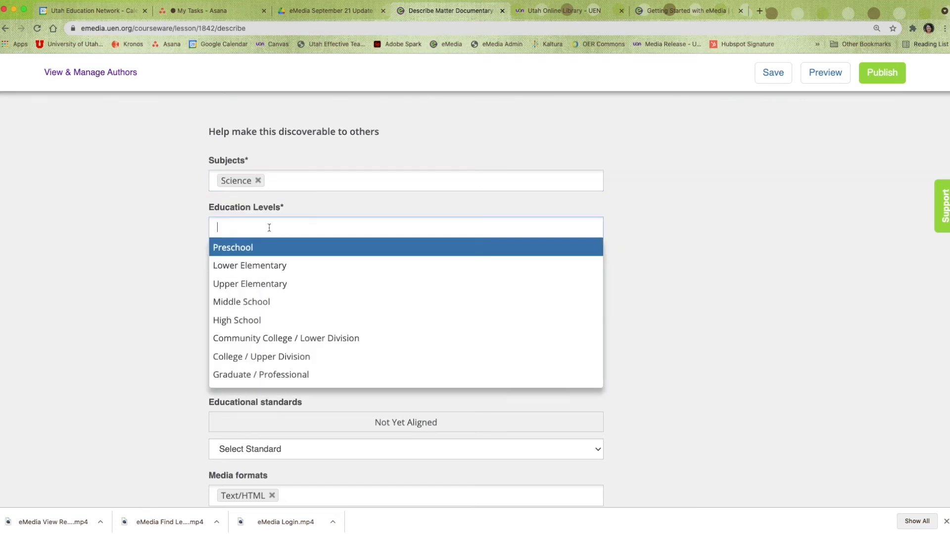
pyautogui.click(268, 283)
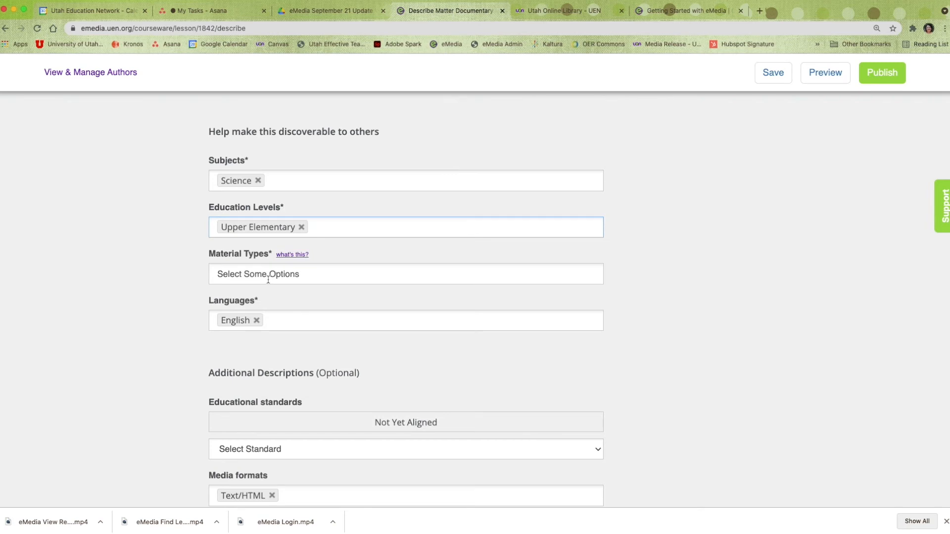
pyautogui.click(244, 278)
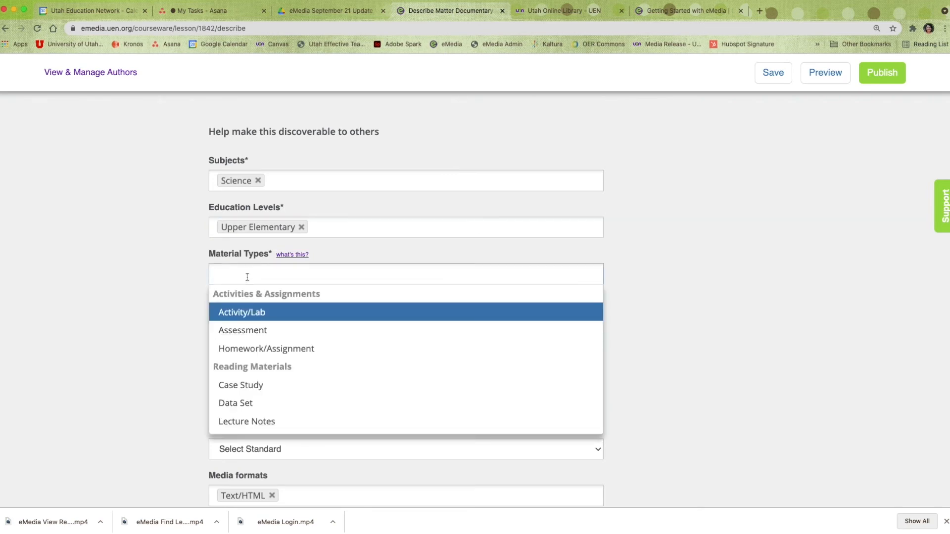
pyautogui.write('l')
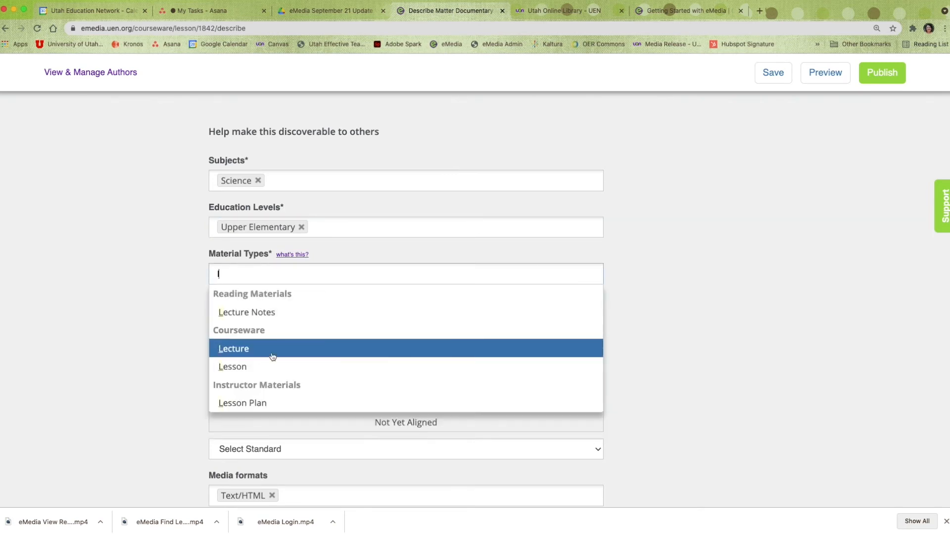
pyautogui.click(270, 403)
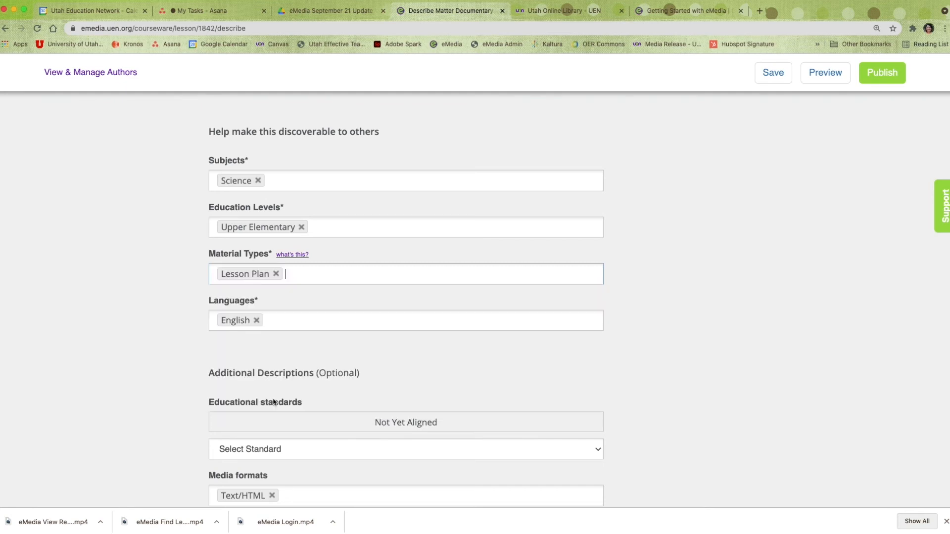
# Align the resource to the Utah Science with Engineering Education standards, Grade 5, Properties and Changes of Matter, with alignment tag UT.SEEd.5.2.4
pyautogui.scroll(-5, 154, 177)
pyautogui.click(339, 204)
pyautogui.click(296, 288)
pyautogui.click(302, 244)
pyautogui.click(313, 313)
pyautogui.scroll(-2, 312, 313)
pyautogui.click(316, 179)
pyautogui.click(330, 215)
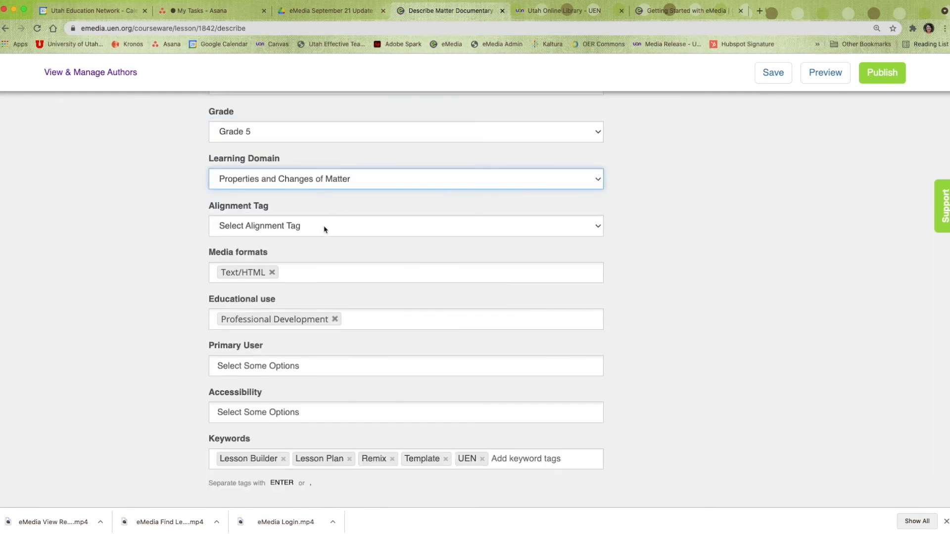
pyautogui.click(327, 227)
pyautogui.click(324, 252)
# Remove the Lesson Builder, Remix, Template and UEN keywords, keeping only Lesson Plan
pyautogui.scroll(-5, 621, 356)
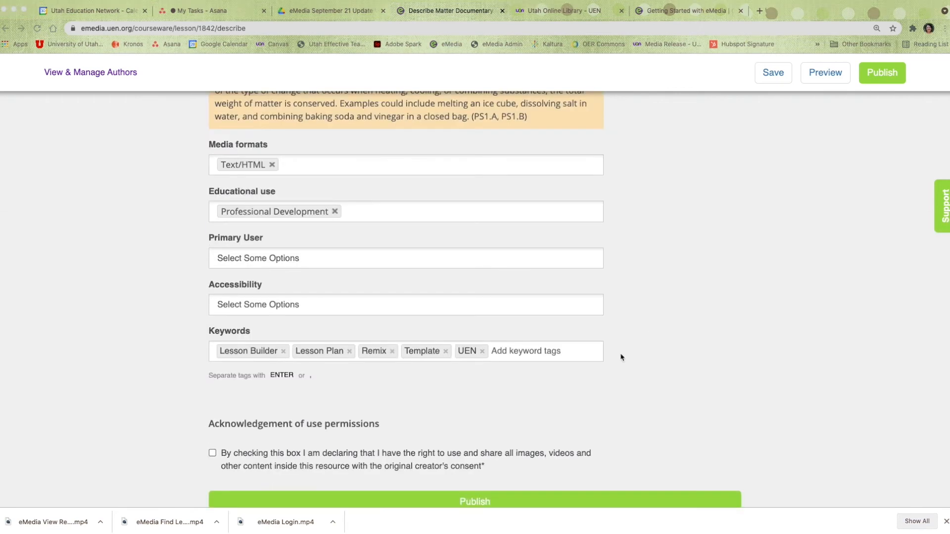
pyautogui.click(283, 352)
pyautogui.click(369, 351)
pyautogui.click(354, 350)
pyautogui.click(316, 351)
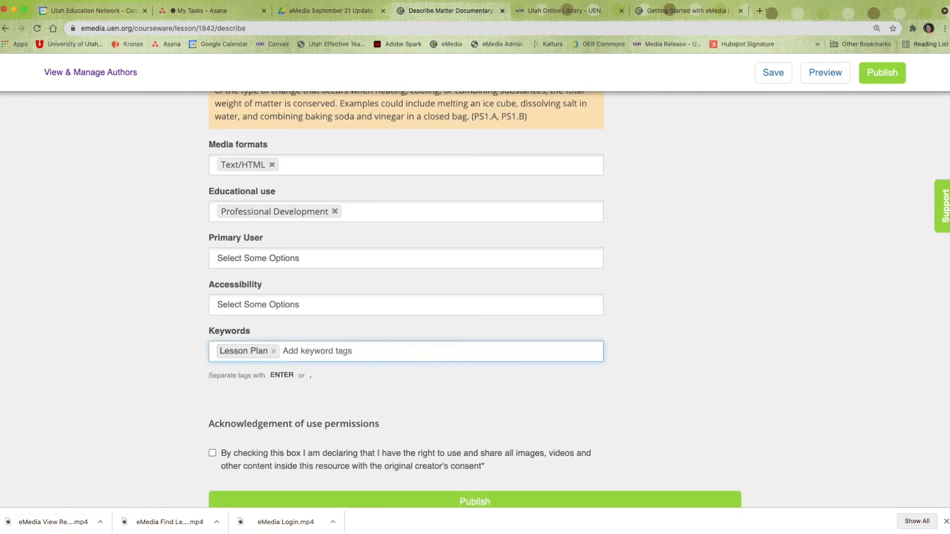
# Add SEEd and Matter as keywords for the resource
pyautogui.click(299, 350)
pyautogui.write('SEEd')
pyautogui.press('Return')
pyautogui.write('Matter')
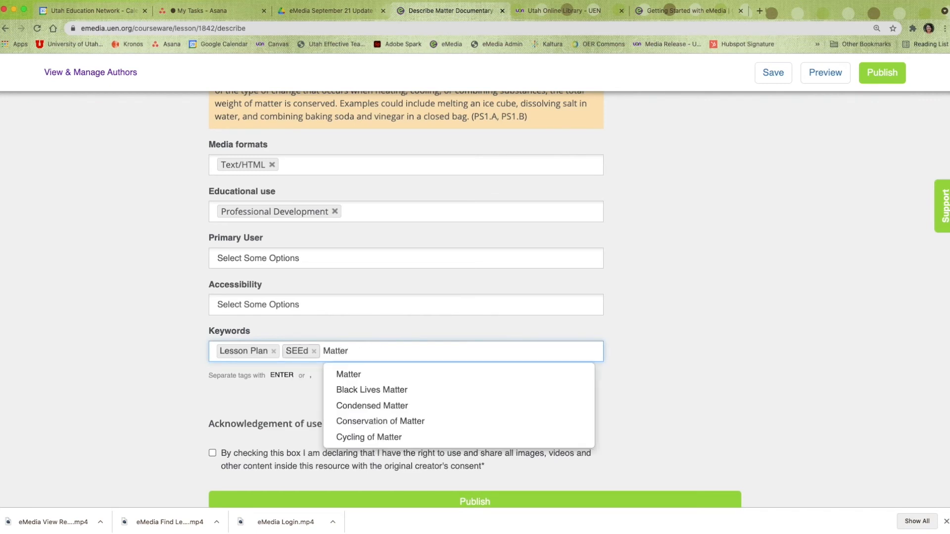
pyautogui.press('Return')
# Change the educational use from Professional Development to Curriculum/Instruction and set the primary user to Teacher
pyautogui.click(335, 212)
pyautogui.click(285, 210)
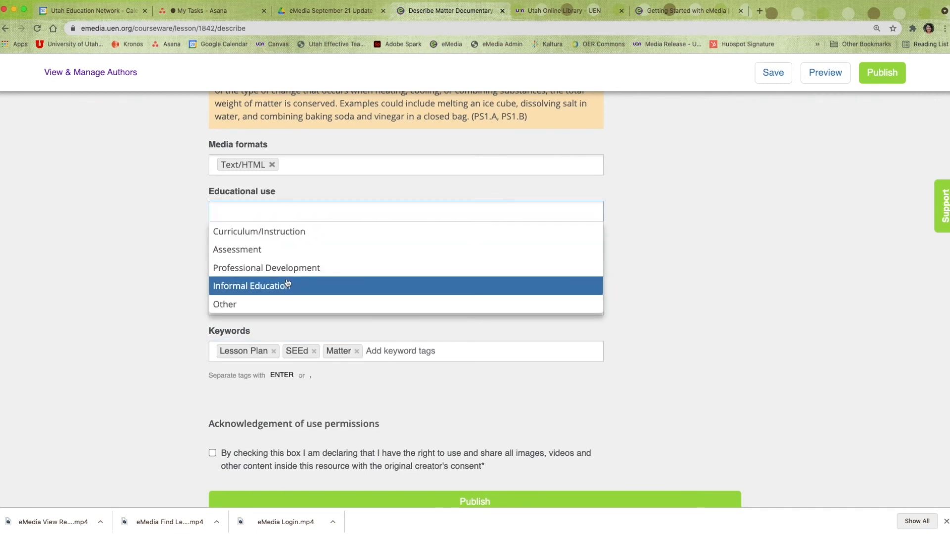
pyautogui.click(287, 232)
pyautogui.click(287, 258)
pyautogui.click(286, 296)
# Accept the acknowledgement of use permissions and publish the lesson plan
pyautogui.scroll(-5, 223, 322)
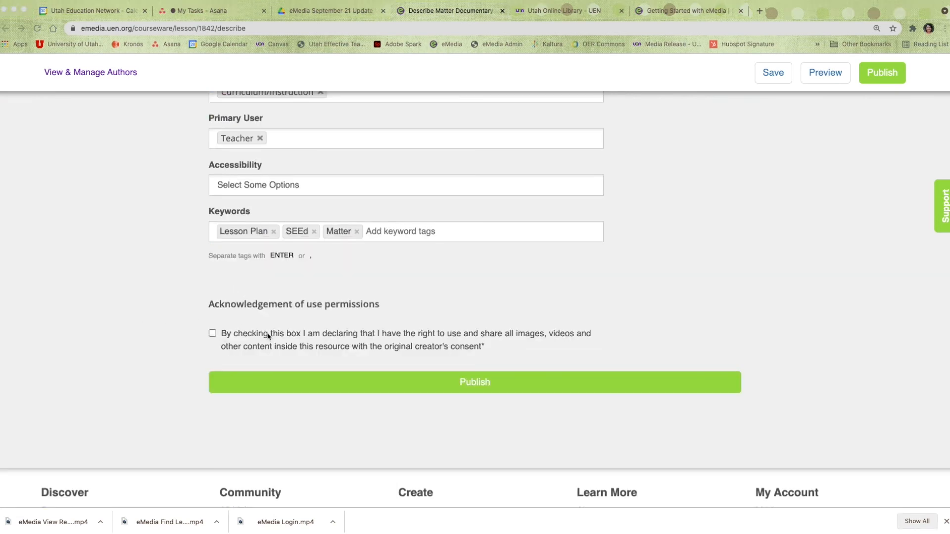
pyautogui.click(213, 334)
pyautogui.click(213, 334)
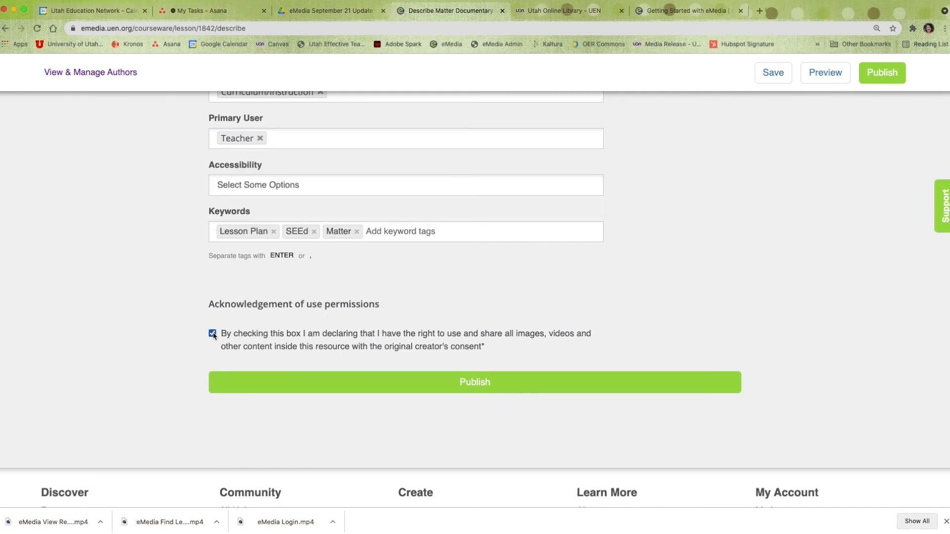
pyautogui.click(460, 383)
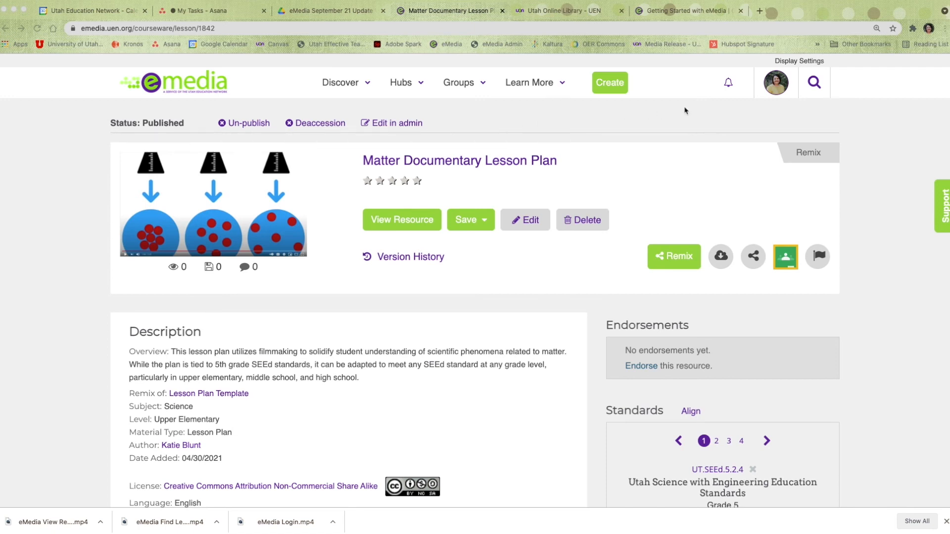
# Go to the account's saved items and open the published Matter Documentary Lesson Plan with the subject Science
pyautogui.click(778, 85)
pyautogui.click(779, 86)
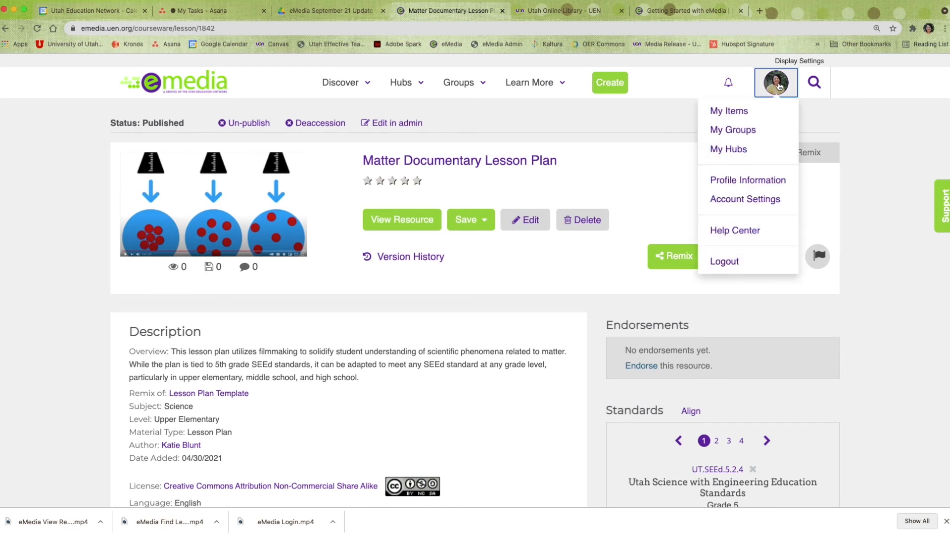
pyautogui.click(735, 113)
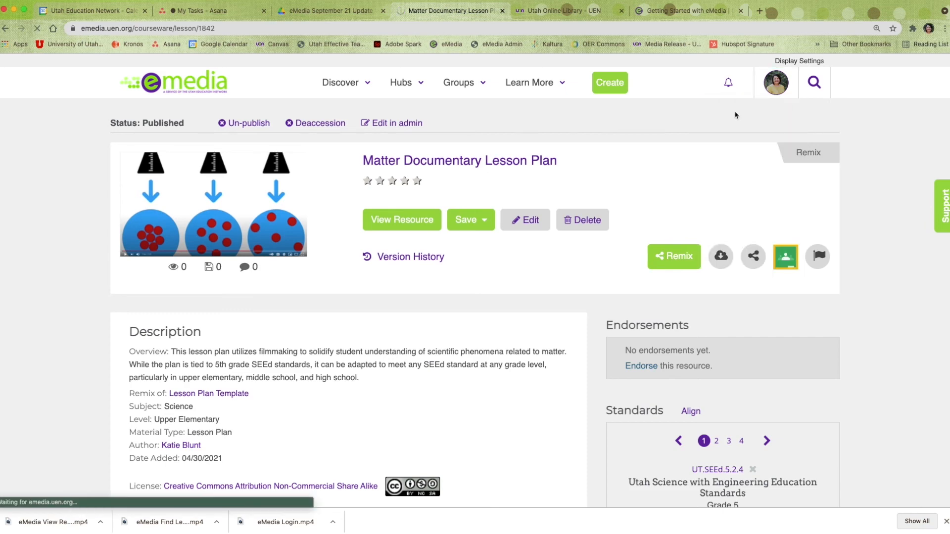
pyautogui.scroll(-1, 547, 432)
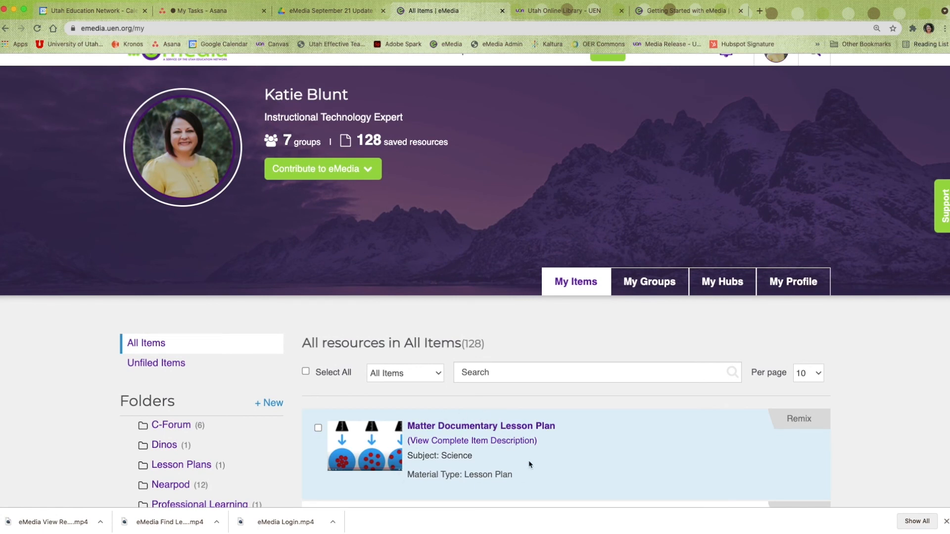
pyautogui.scroll(-3, 530, 464)
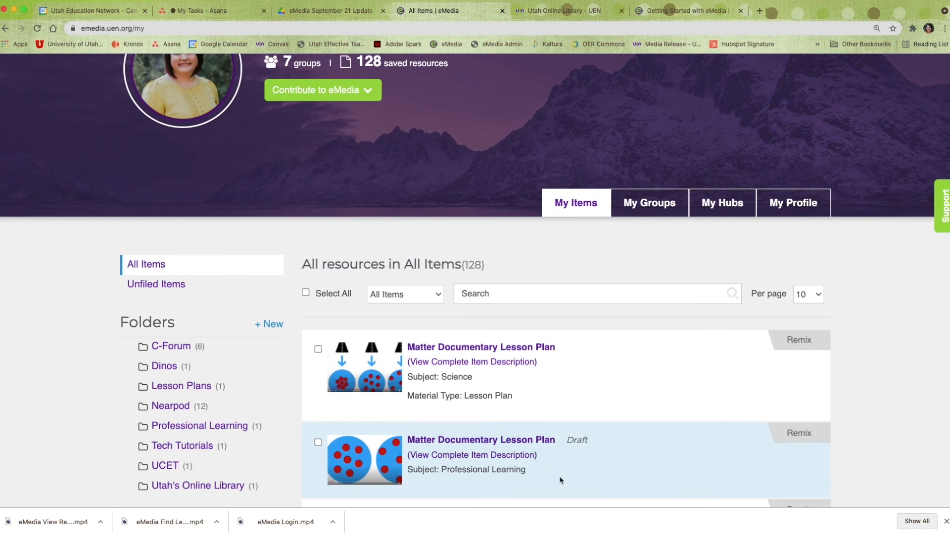
pyautogui.scroll(3, 560, 480)
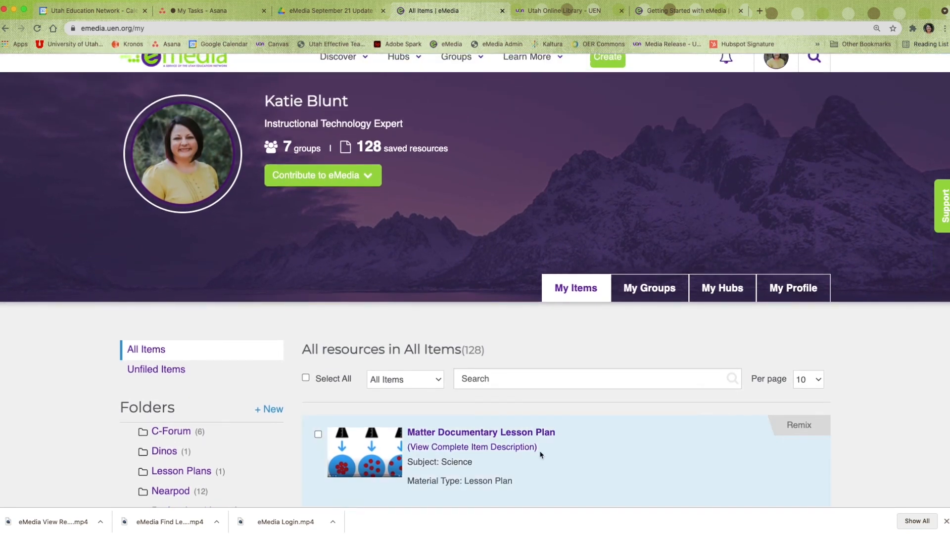
pyautogui.click(512, 438)
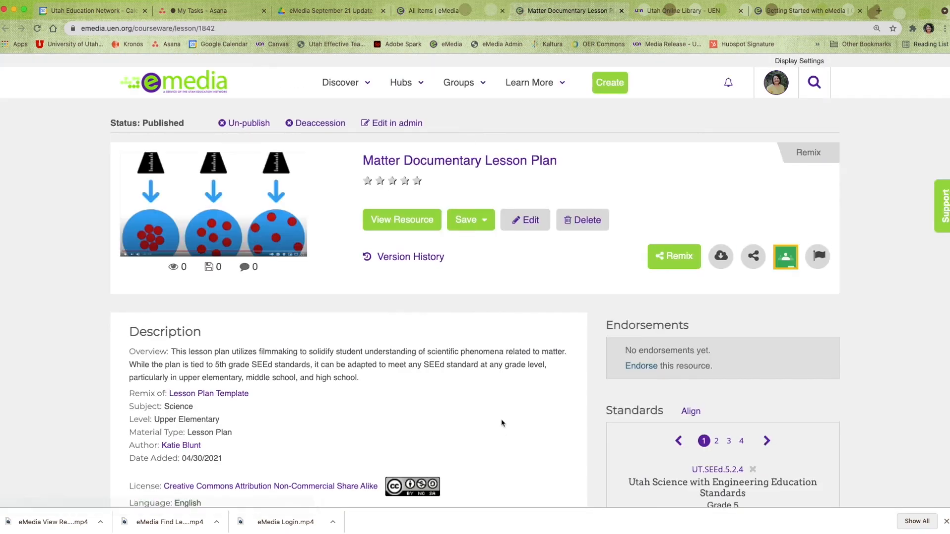
# Copy the web address of the Matter Documentary Lesson Plan for sharing and open the resource for editing
pyautogui.click(222, 29)
pyautogui.rightClick(222, 28)
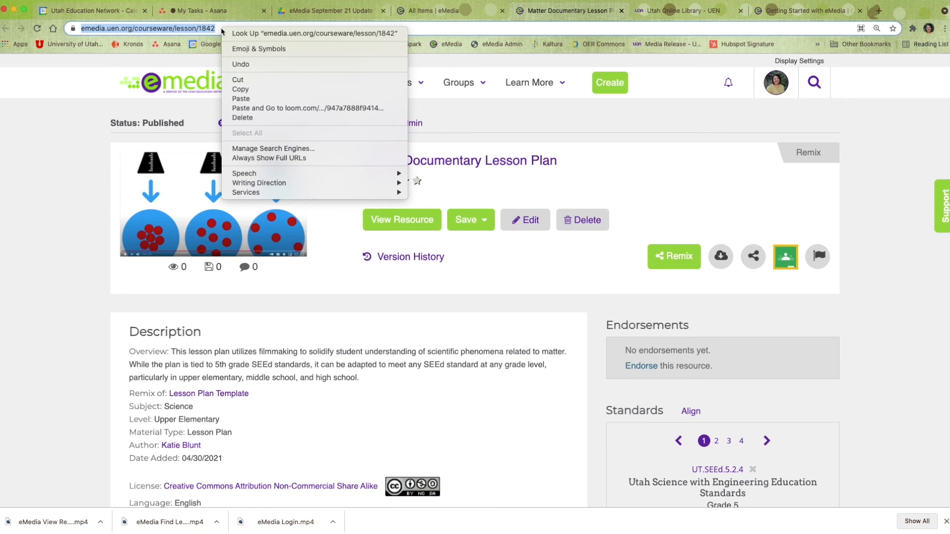
pyautogui.click(243, 89)
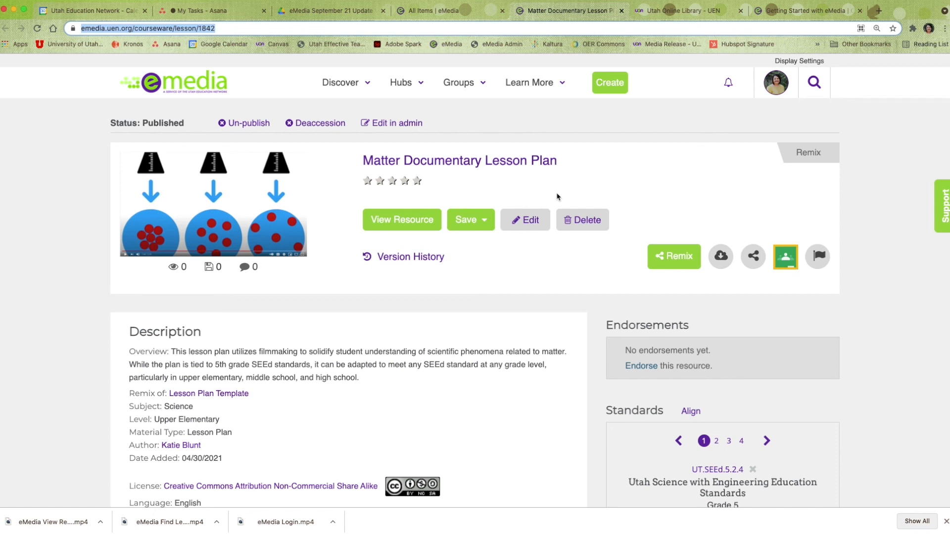
pyautogui.click(526, 221)
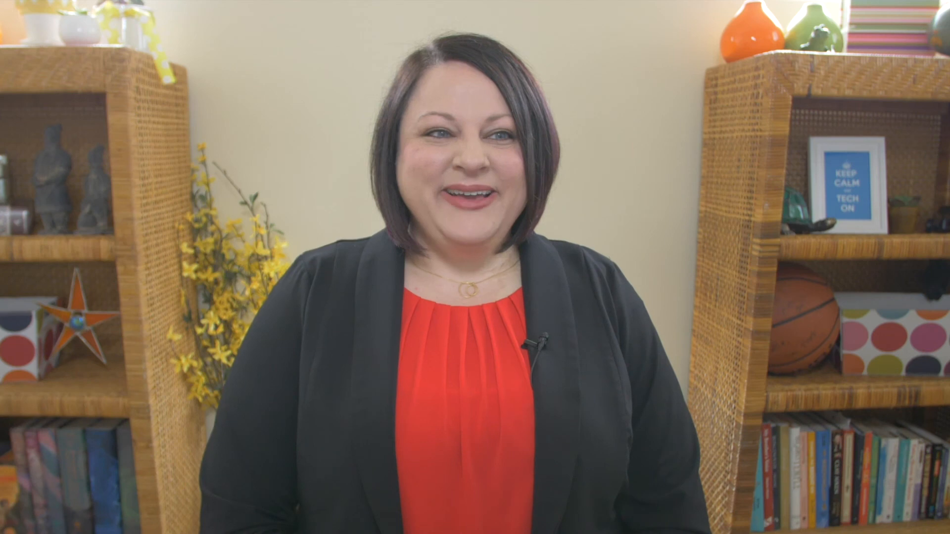